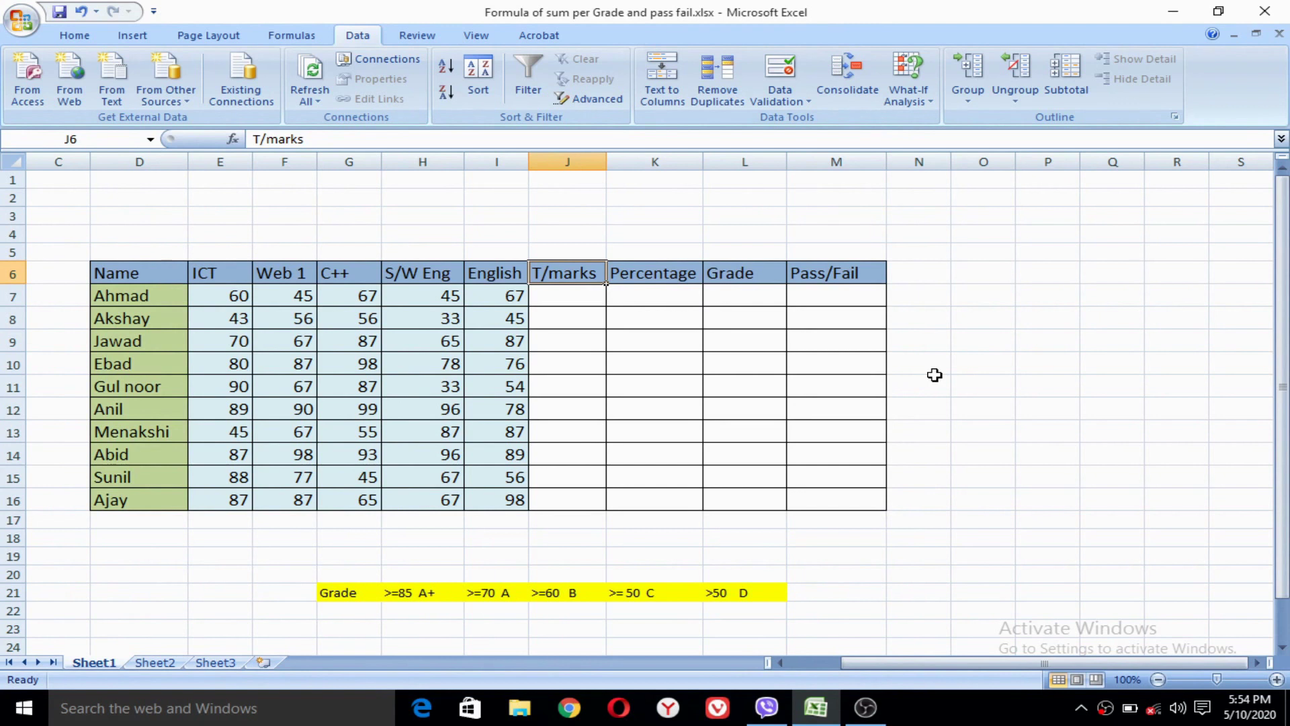
# - Point out the empty T/marks, Percentage, Grade and Pass/Fail columns
pyautogui.click(573, 292)
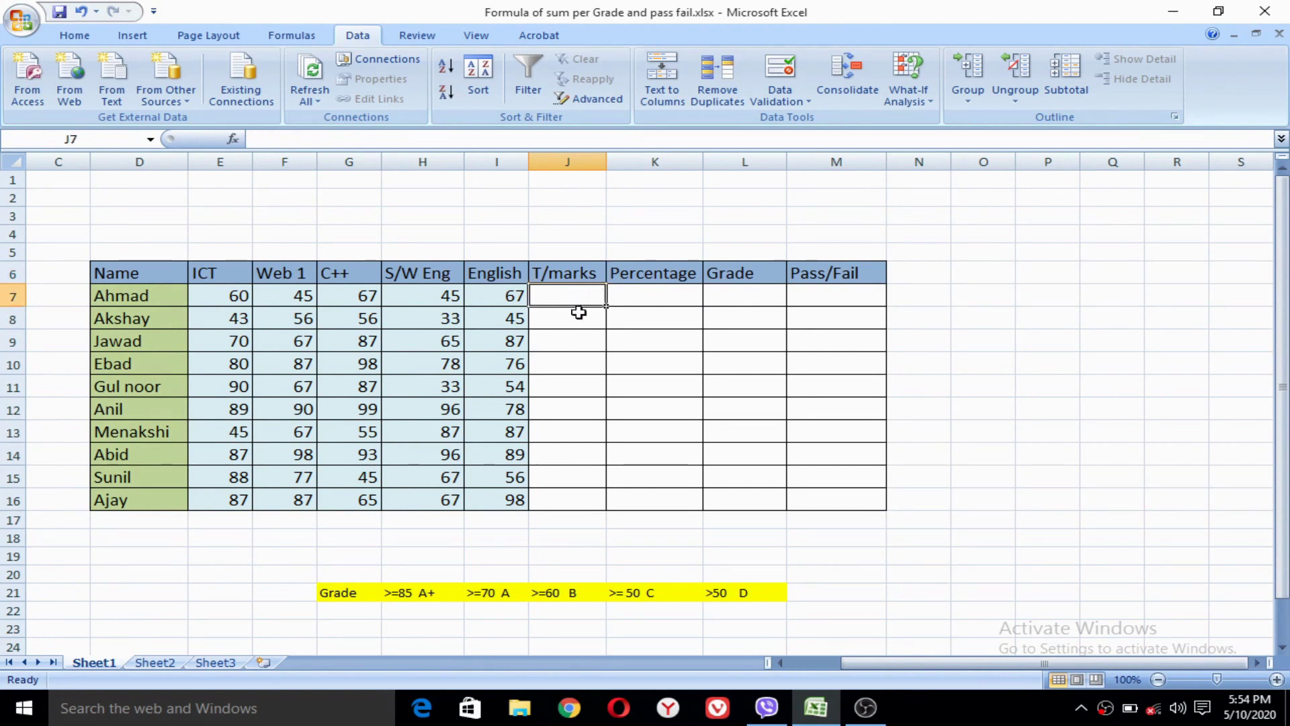
pyautogui.moveTo(577, 299)
pyautogui.mouseDown()
pyautogui.moveTo(578, 363)
pyautogui.moveTo(578, 298)
pyautogui.mouseUp()
pyautogui.click(667, 277)
pyautogui.click(740, 280)
pyautogui.click(831, 276)
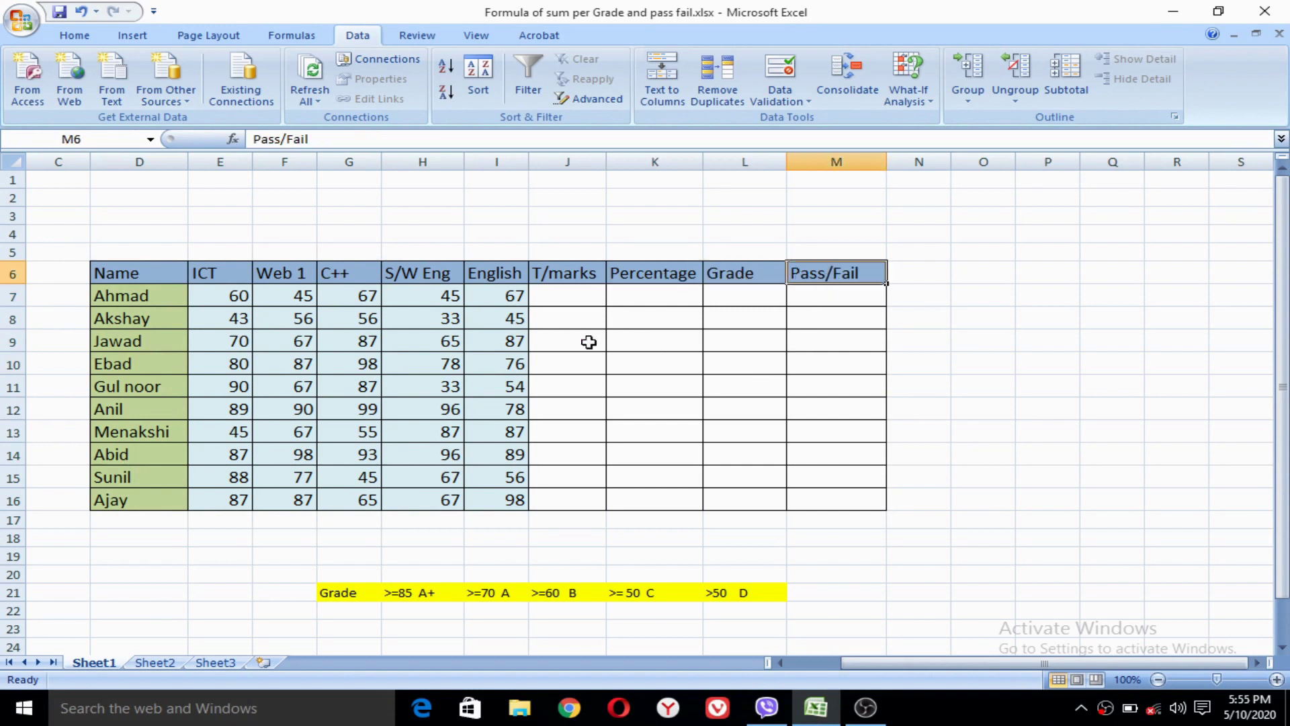
pyautogui.click(579, 296)
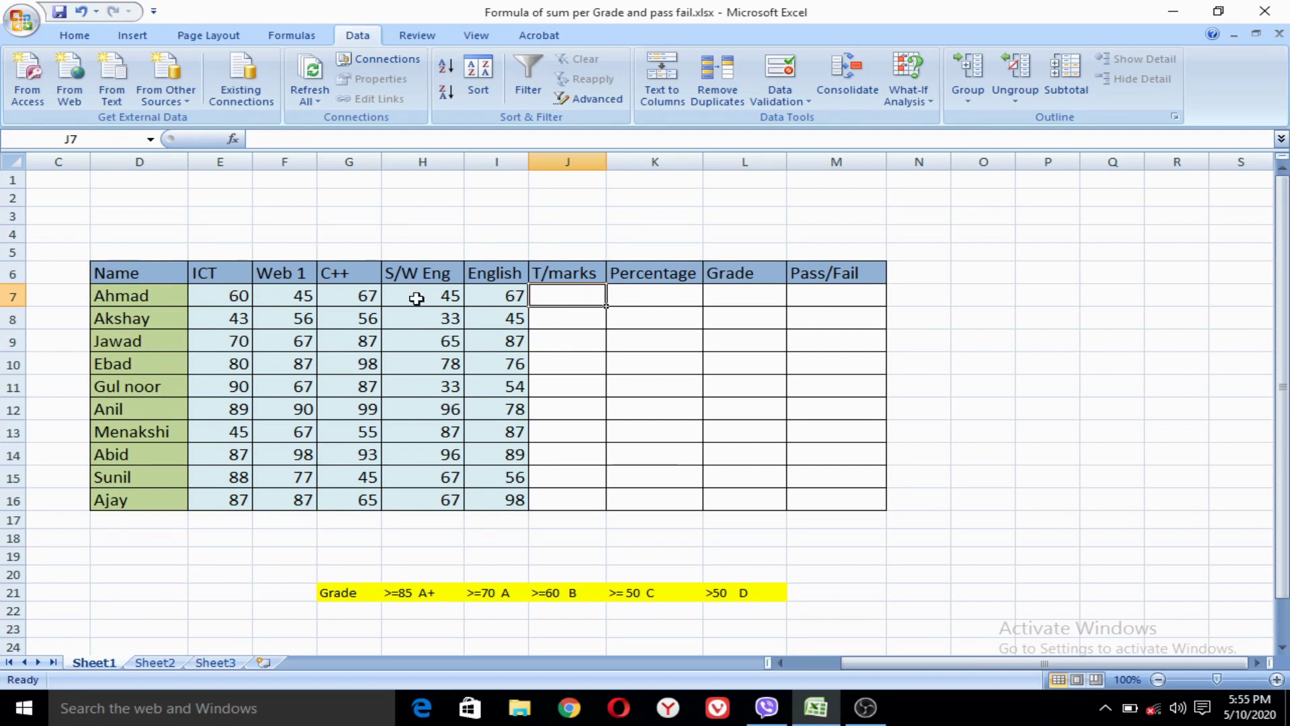
# - AutoSum the first student's marks E7:I7 into J7, giving =SUM(E7:I7) = 284
pyautogui.moveTo(218, 299); pyautogui.dragTo(591, 297)
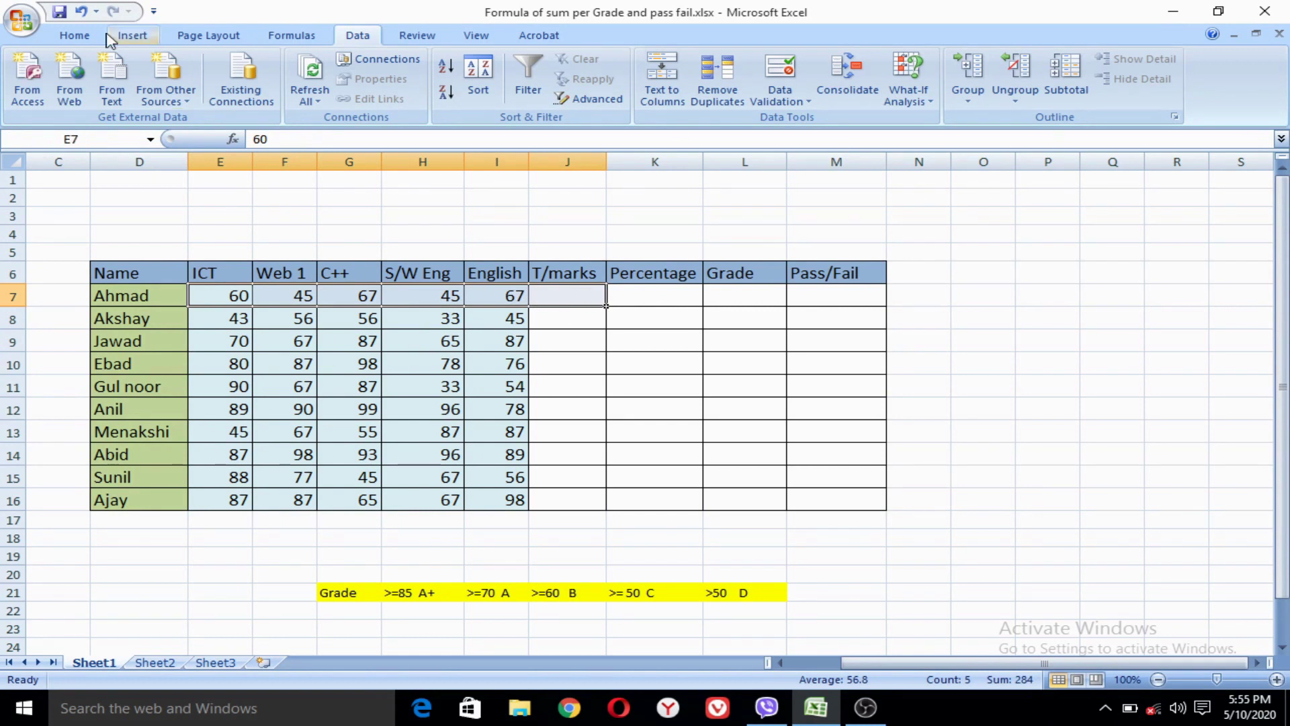
pyautogui.click(74, 37)
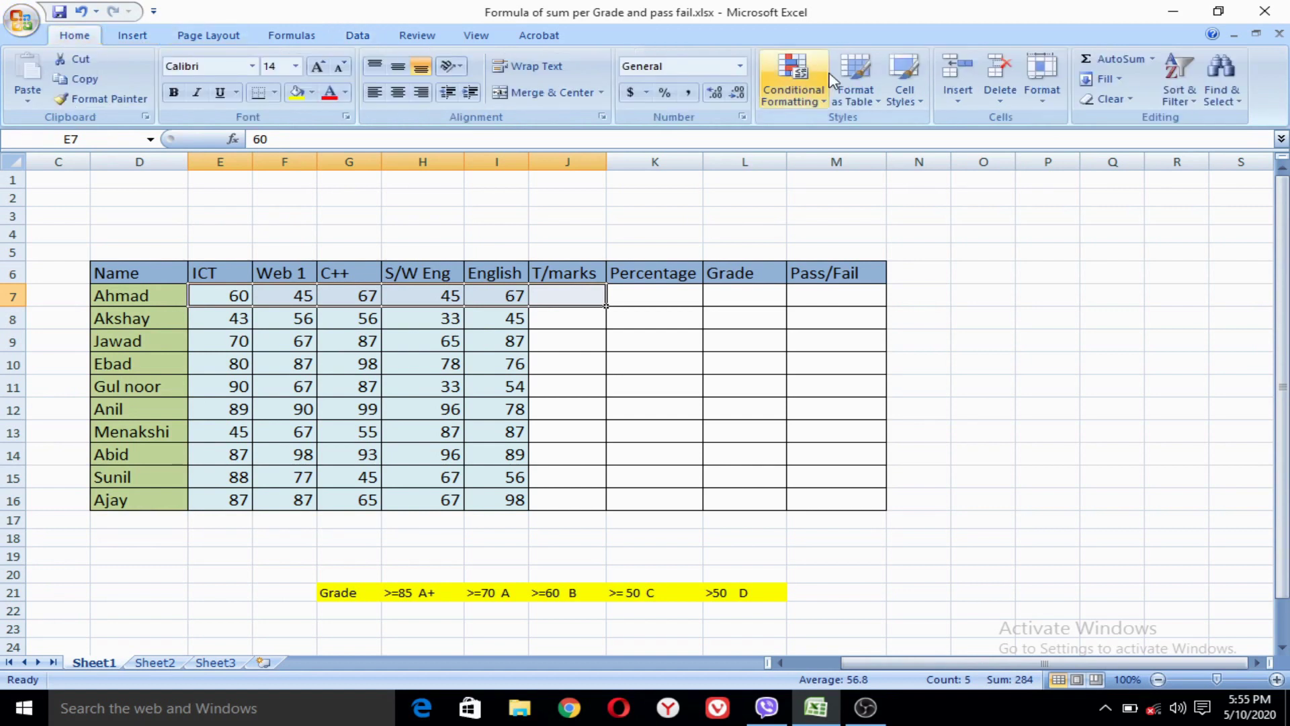
pyautogui.click(1106, 61)
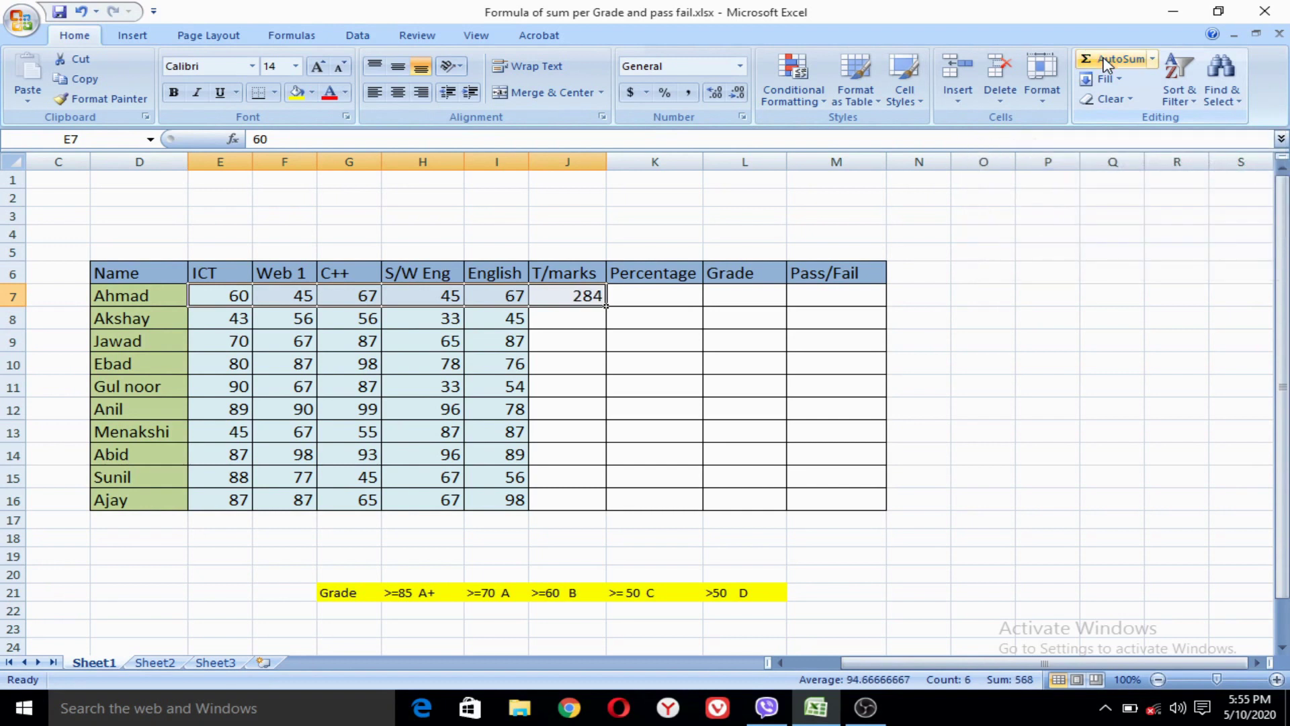
pyautogui.click(583, 317)
pyautogui.click(584, 296)
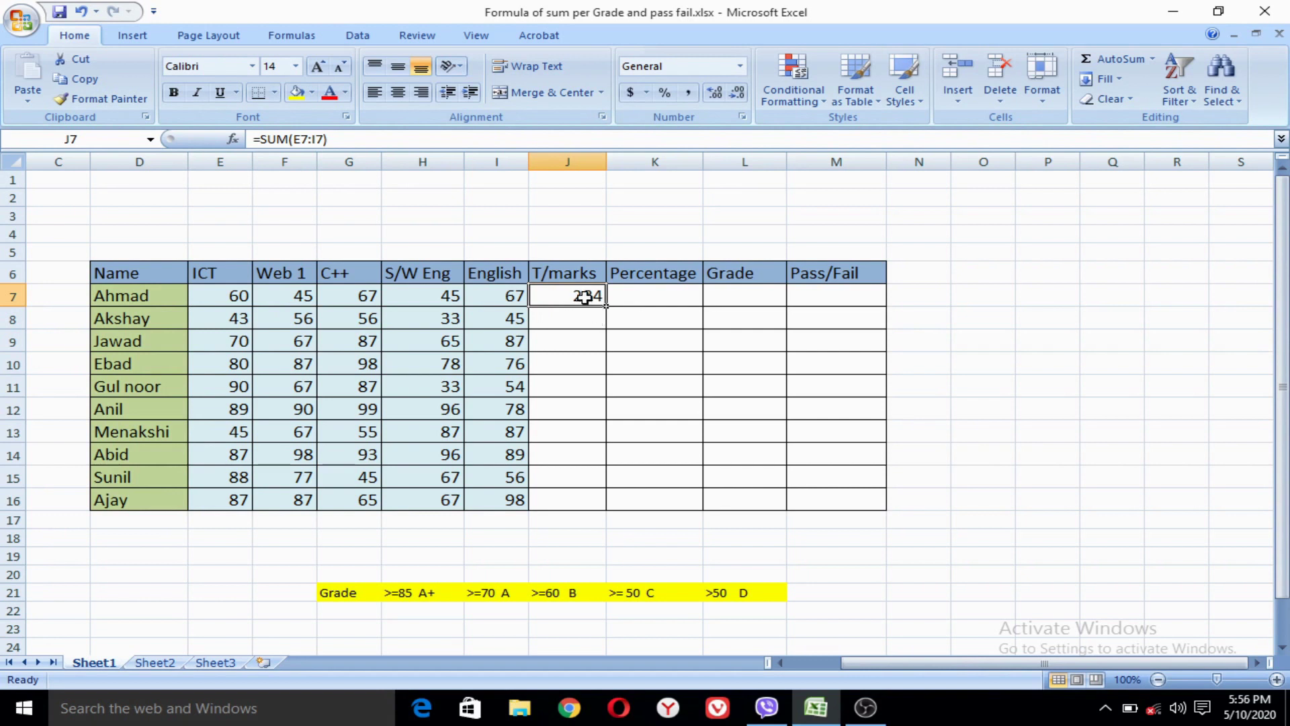
# - Copy-paste the J7 total into J7:J16, then undo it and the first total
pyautogui.hotkey('ctrl', 'c')
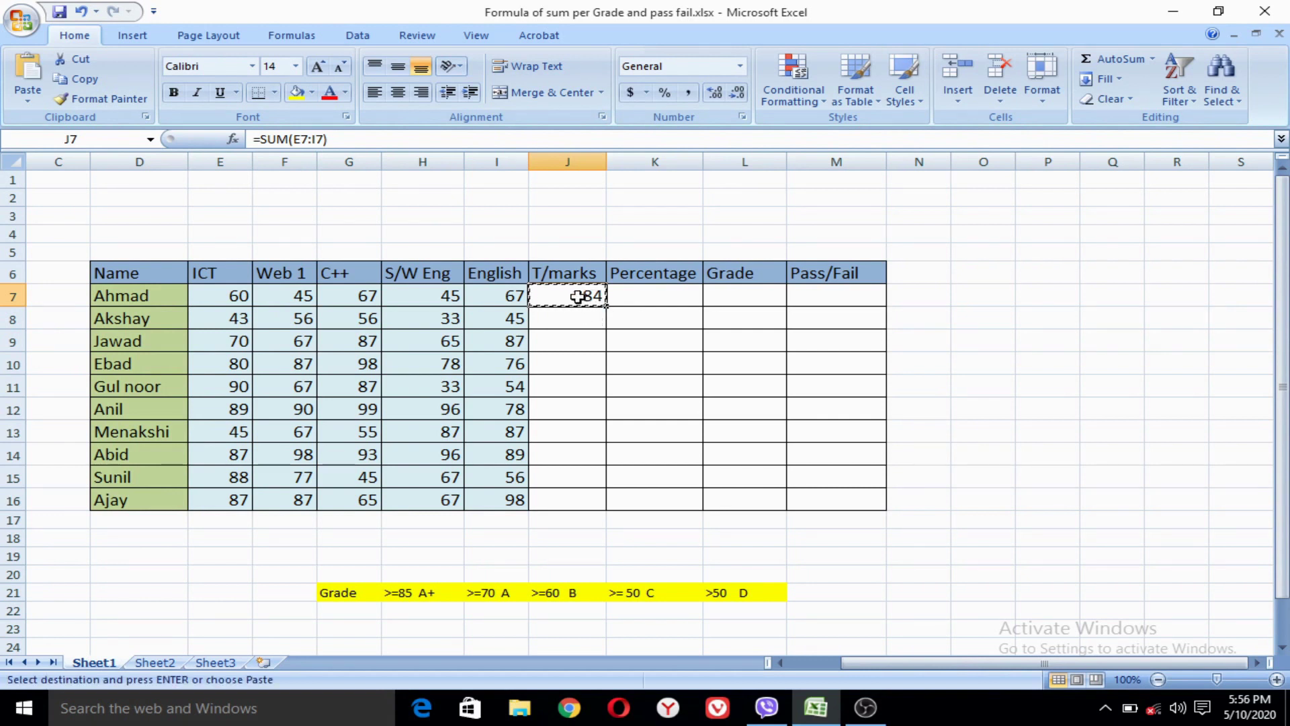
pyautogui.moveTo(578, 296); pyautogui.dragTo(570, 497)
pyautogui.hotkey('ctrl', 'v')
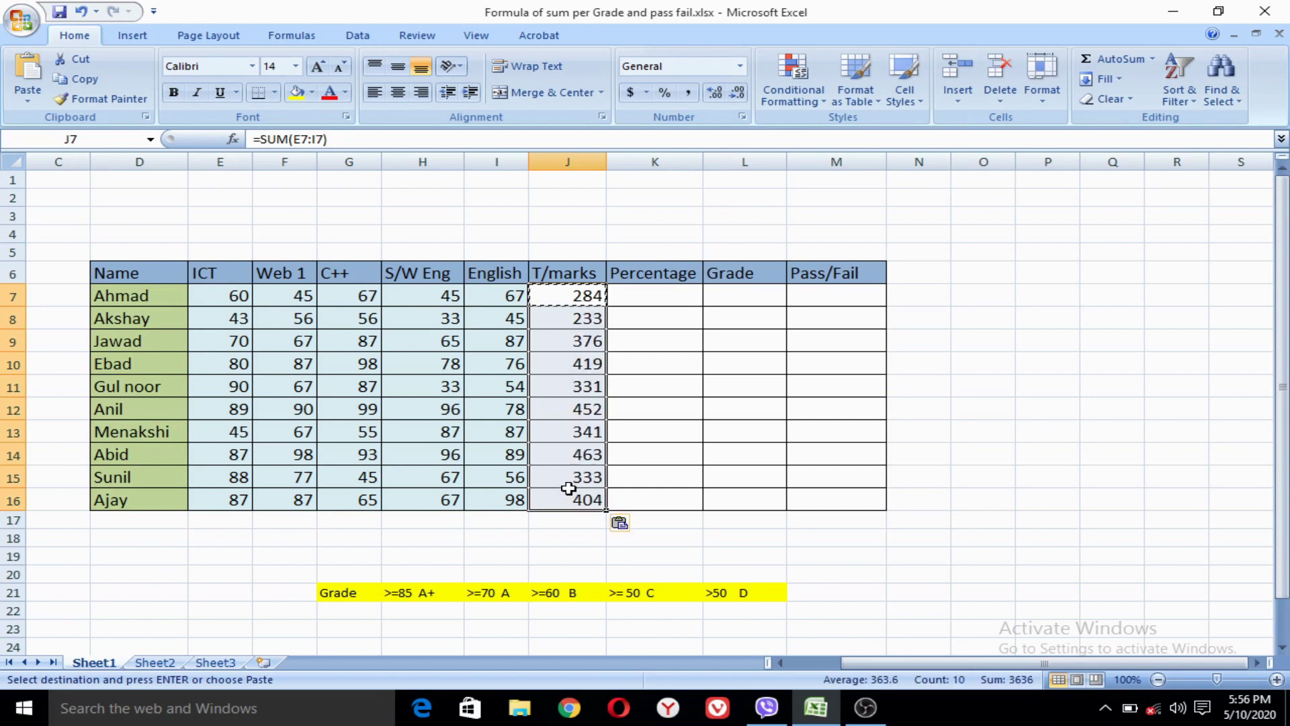
pyautogui.click(535, 531)
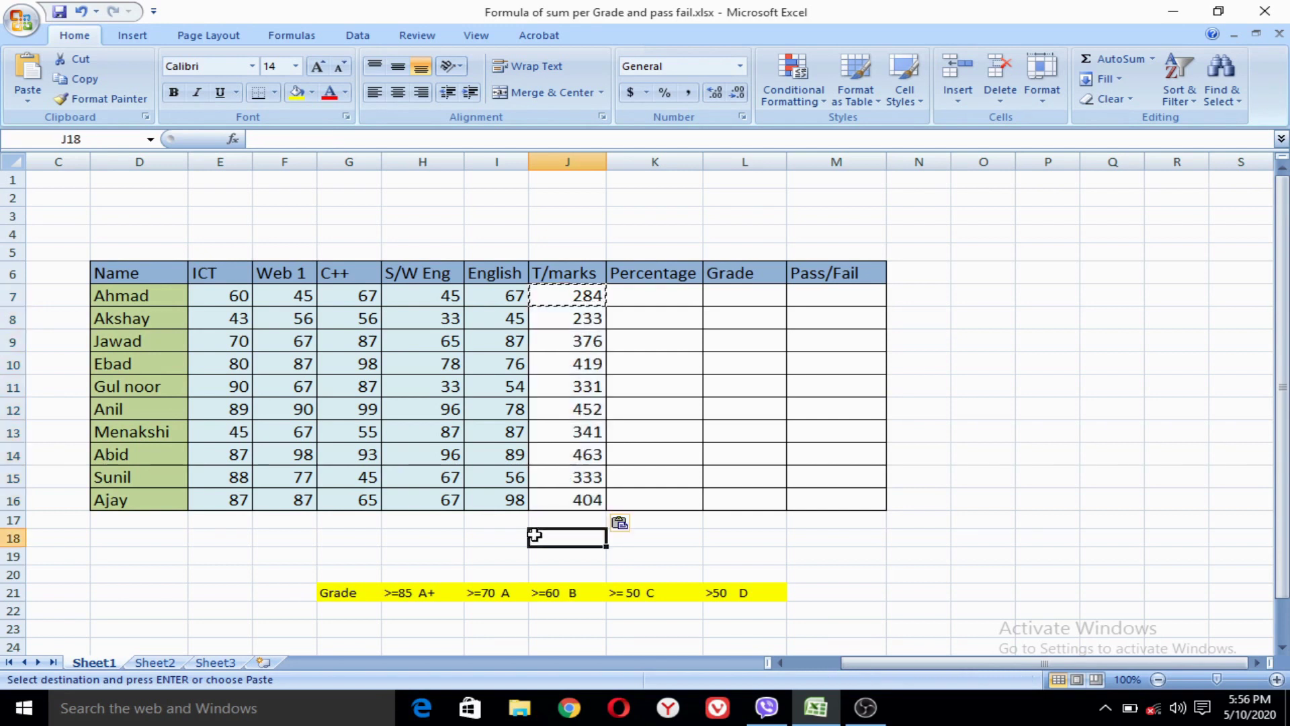
pyautogui.click(586, 296)
pyautogui.press('Escape')
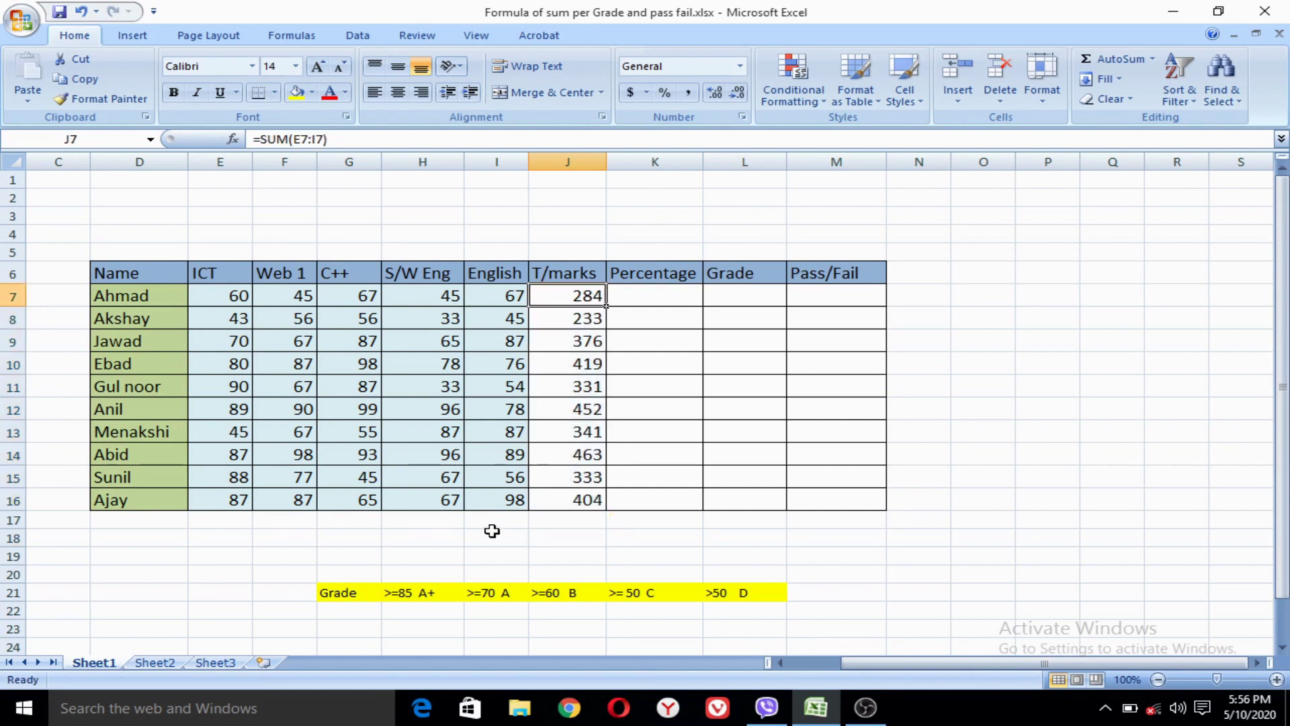
pyautogui.hotkey('ctrl', 'c')
pyautogui.hotkey('ctrl', 'z')
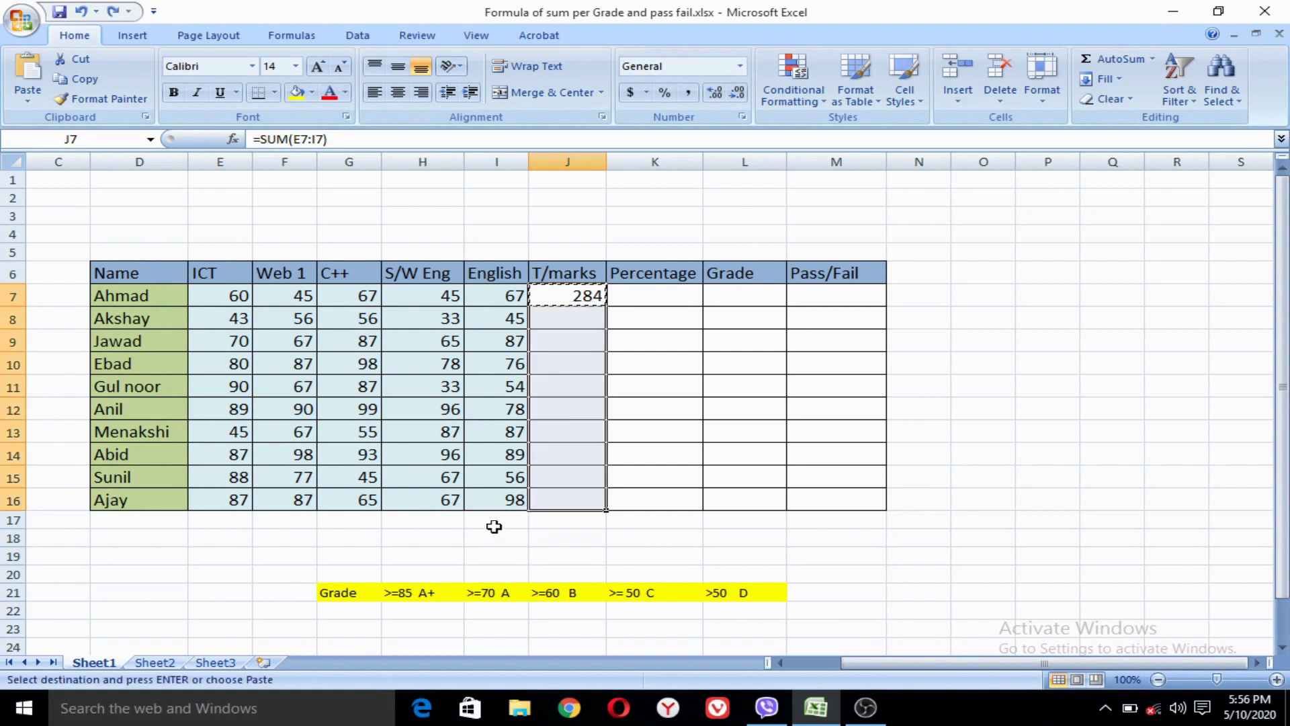
pyautogui.hotkey('ctrl', 'z')
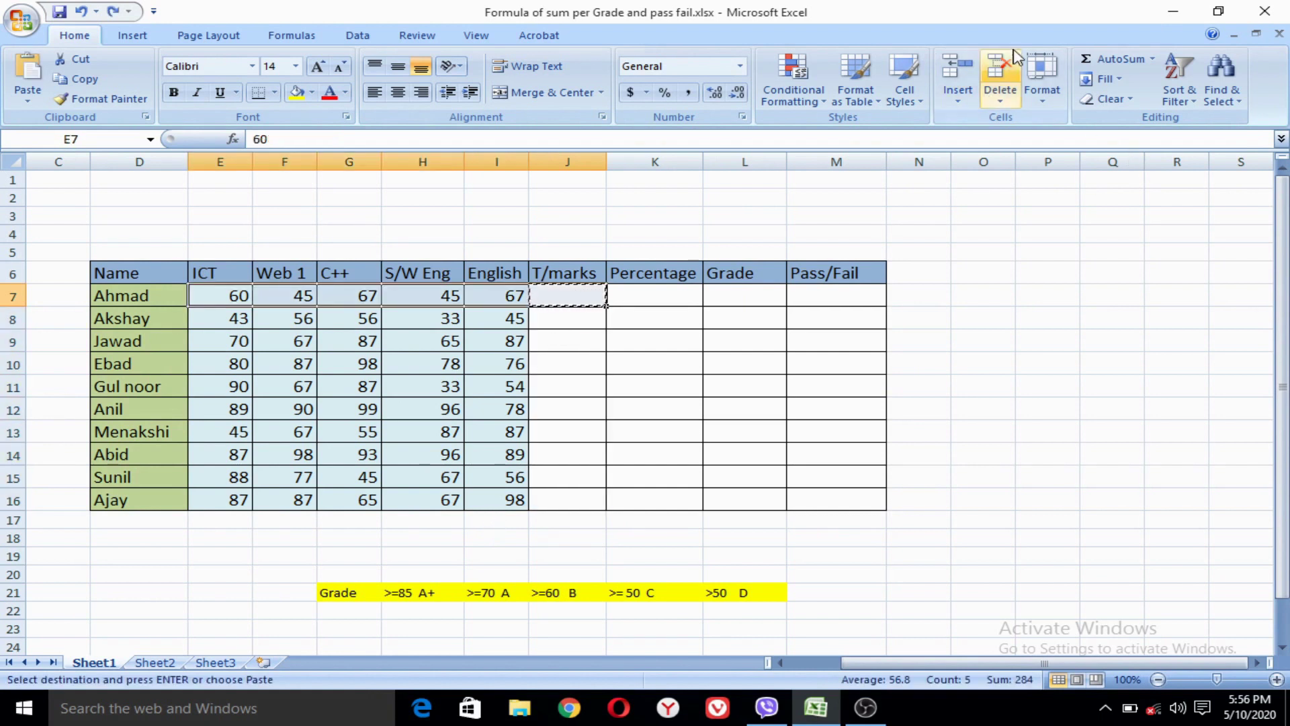
# - Restore the 284 total, fill it down to J16, then undo everything again
pyautogui.click(1115, 59)
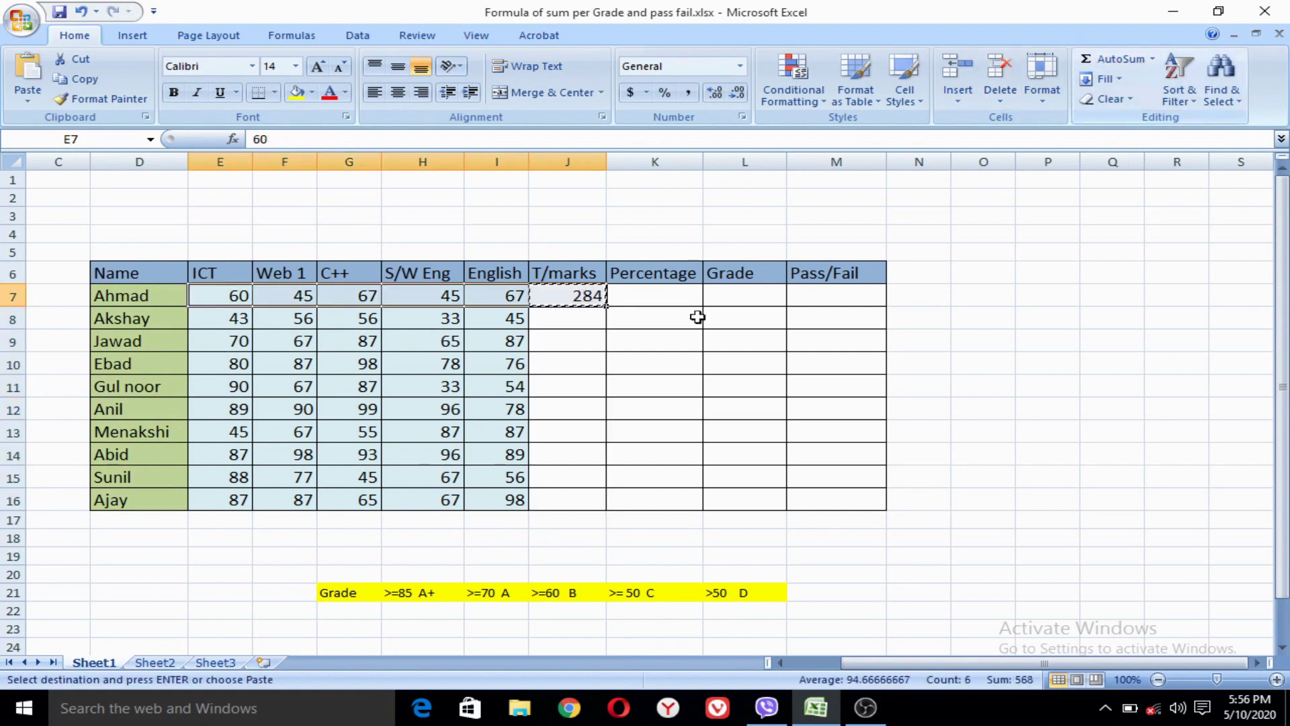
pyautogui.click(583, 297)
pyautogui.press('Escape')
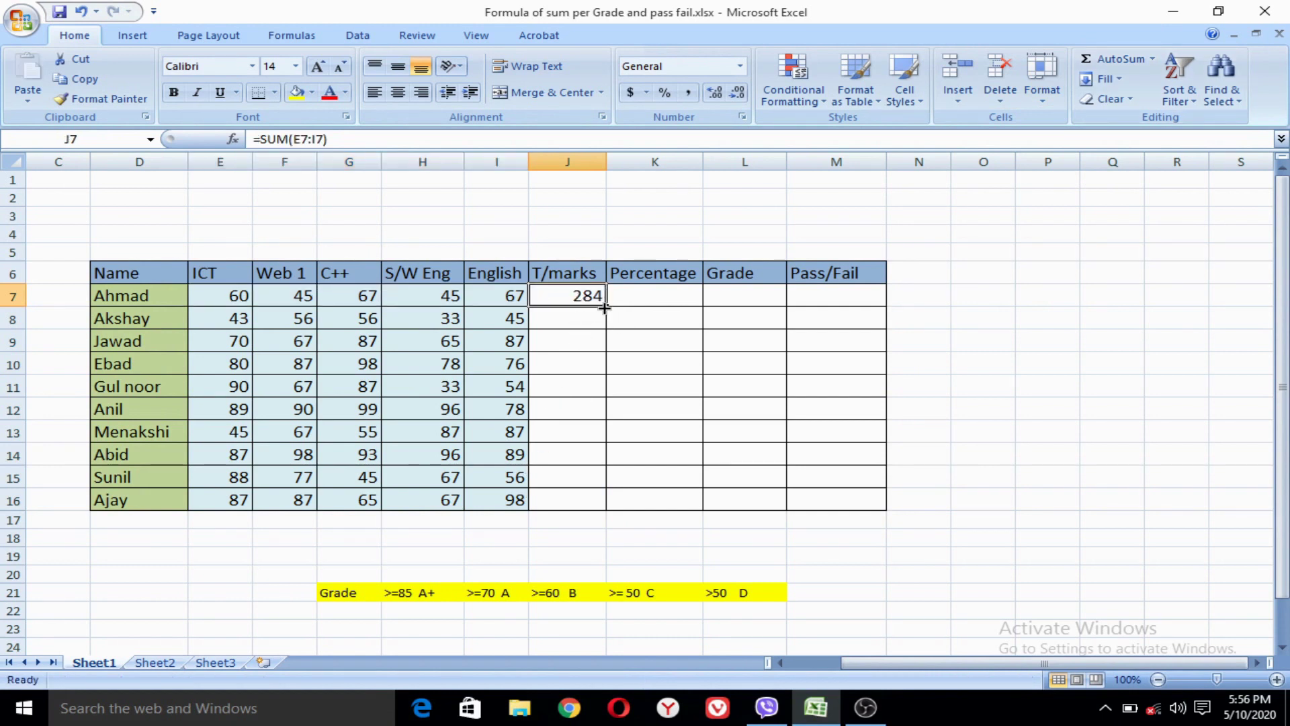
pyautogui.moveTo(605, 307); pyautogui.dragTo(596, 509)
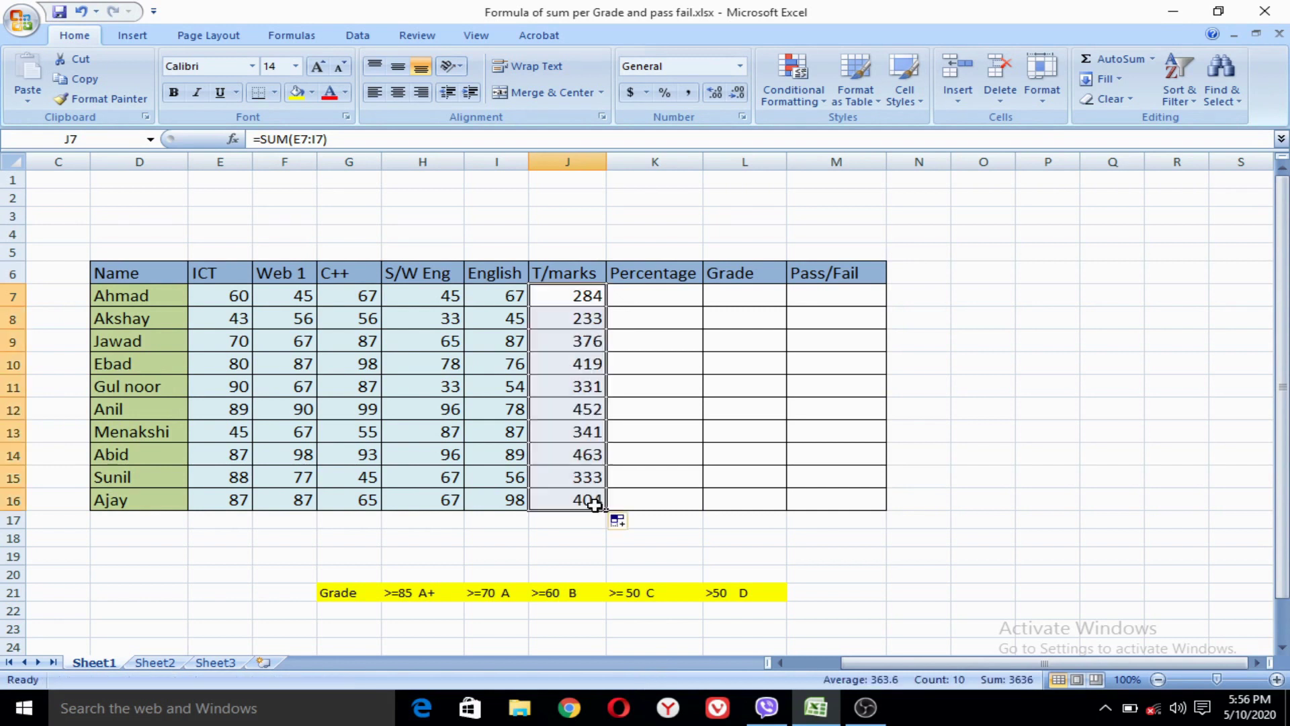
pyautogui.click(506, 555)
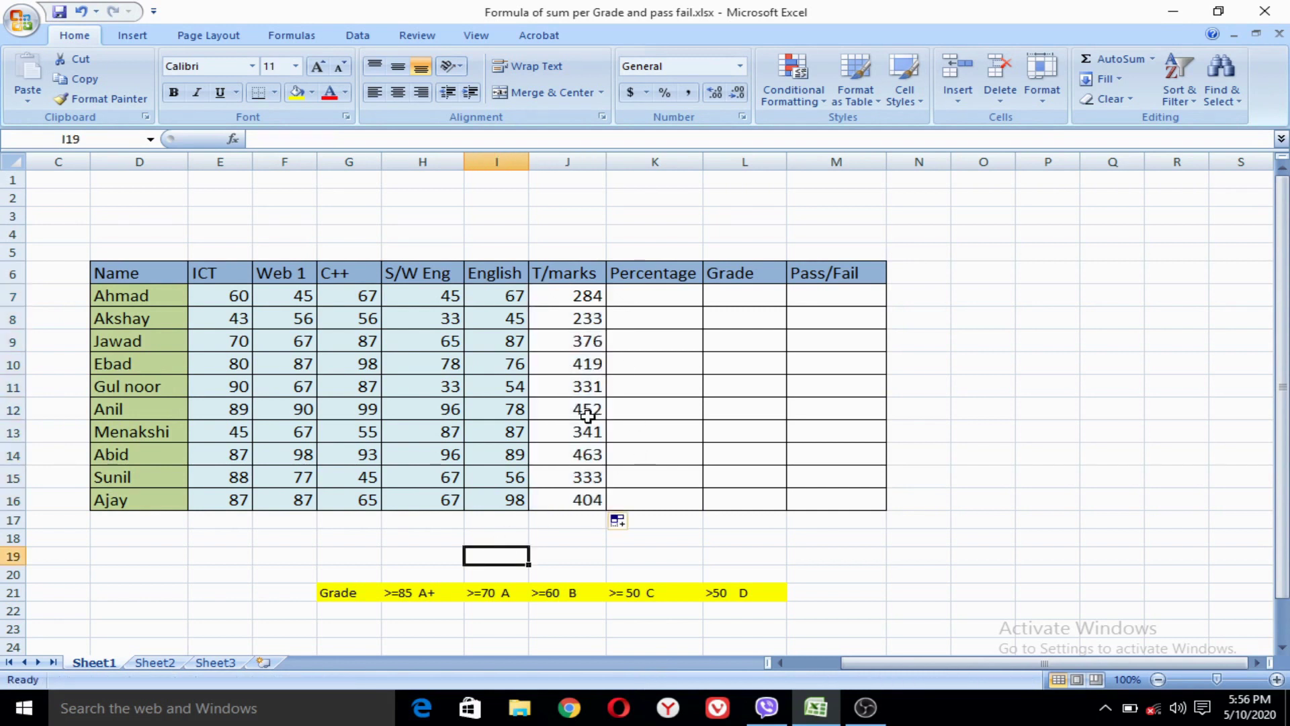
pyautogui.hotkey('ctrl', 'z')
pyautogui.hotkey('ctrl', 'z')
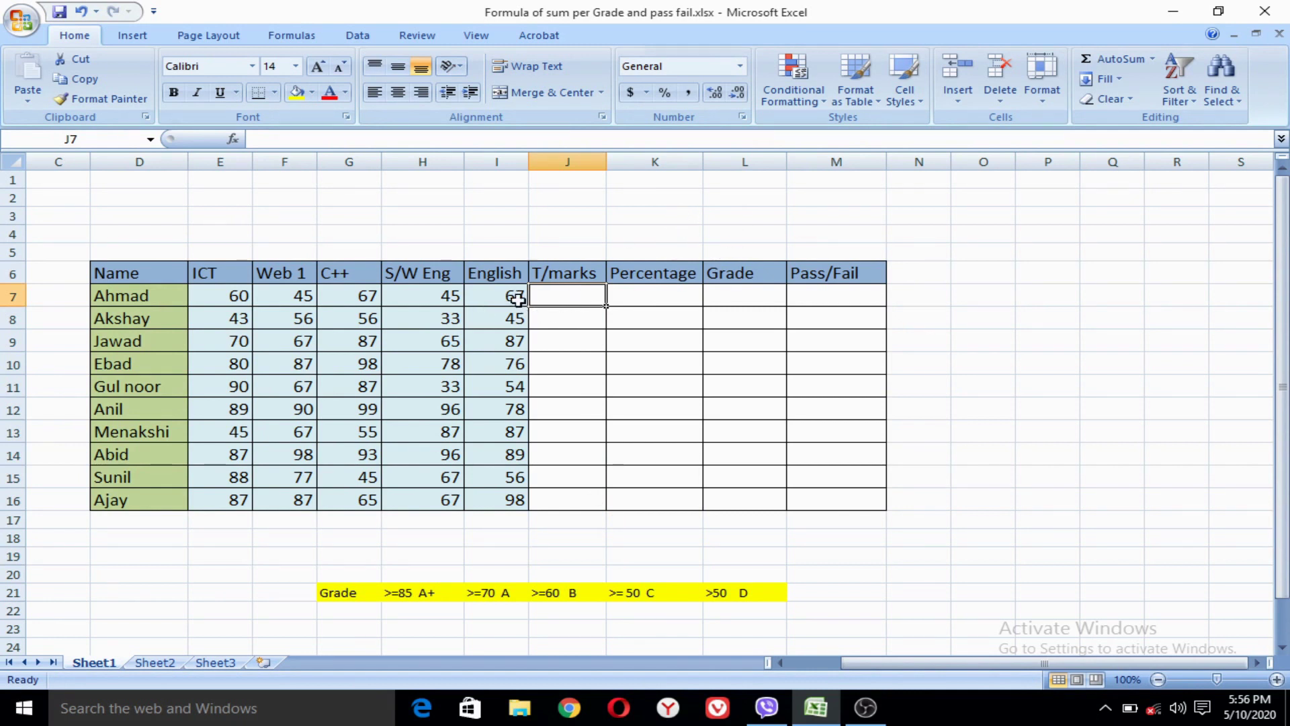
# - Type =sum(E7:I7) into J7 by hand, showing the first student's total of 284
pyautogui.press('BackSpace')
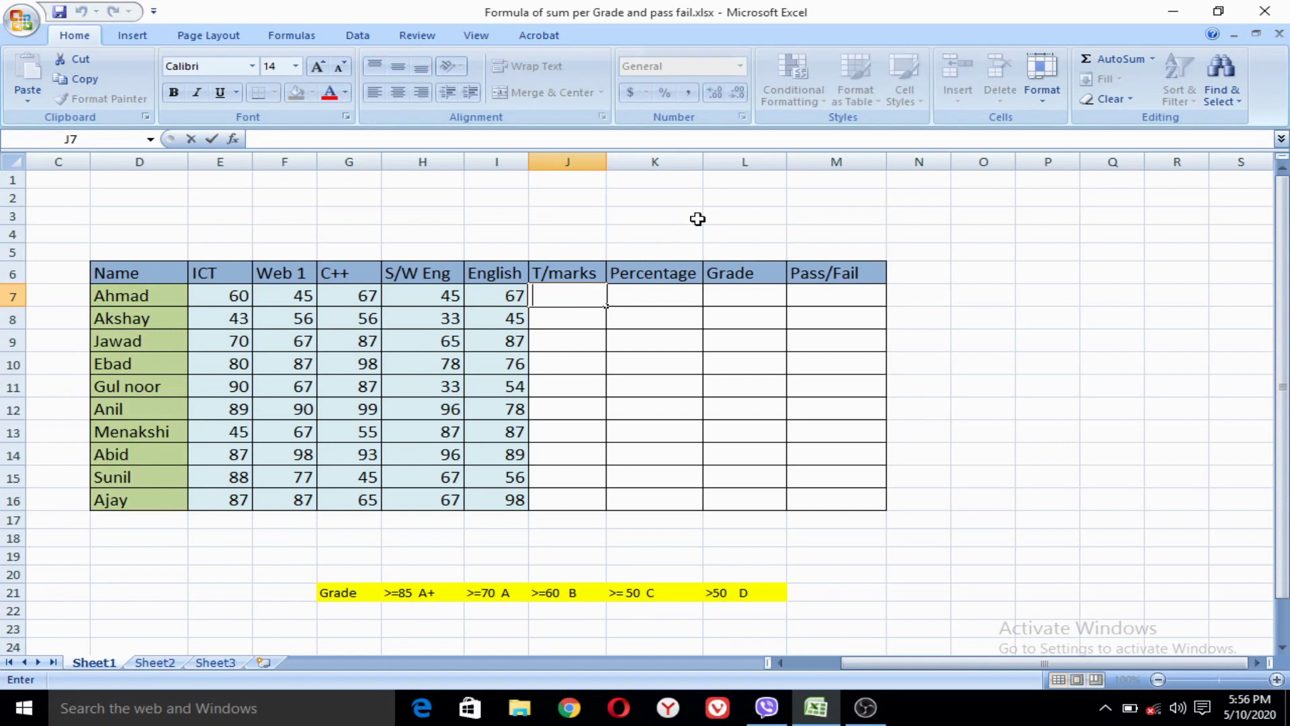
pyautogui.write('=')
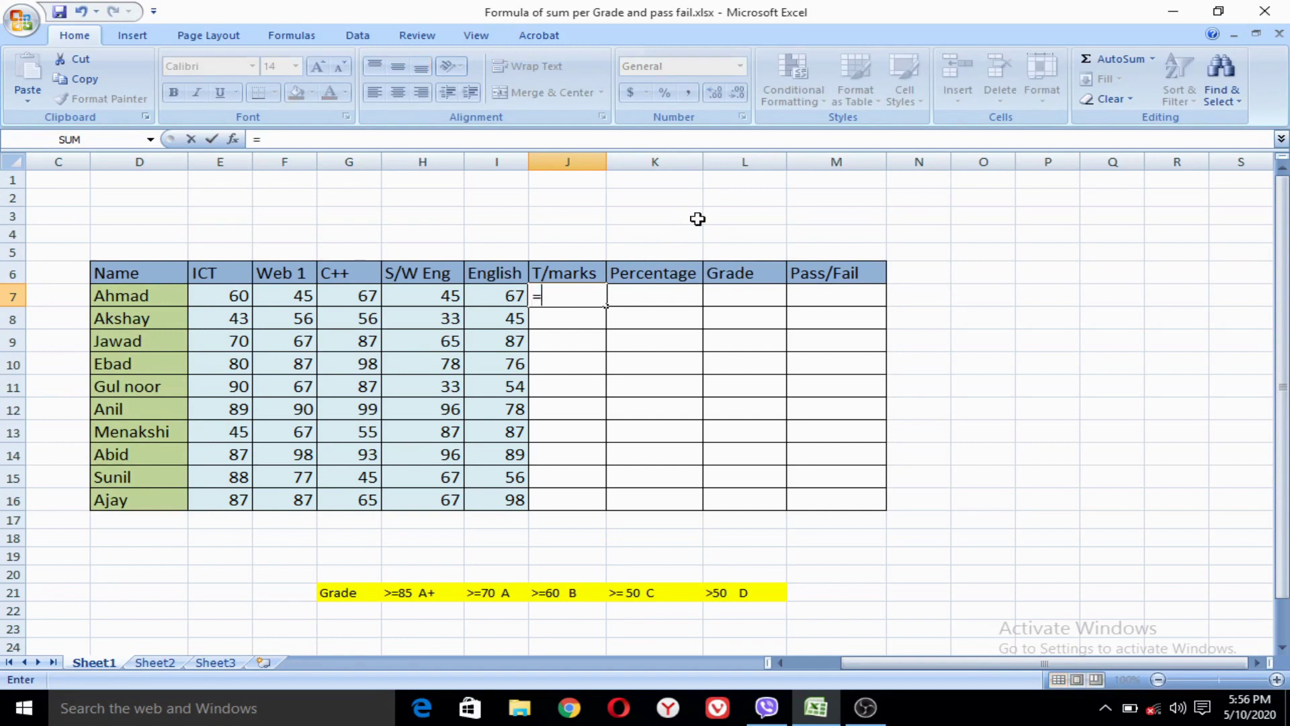
pyautogui.write('sum(')
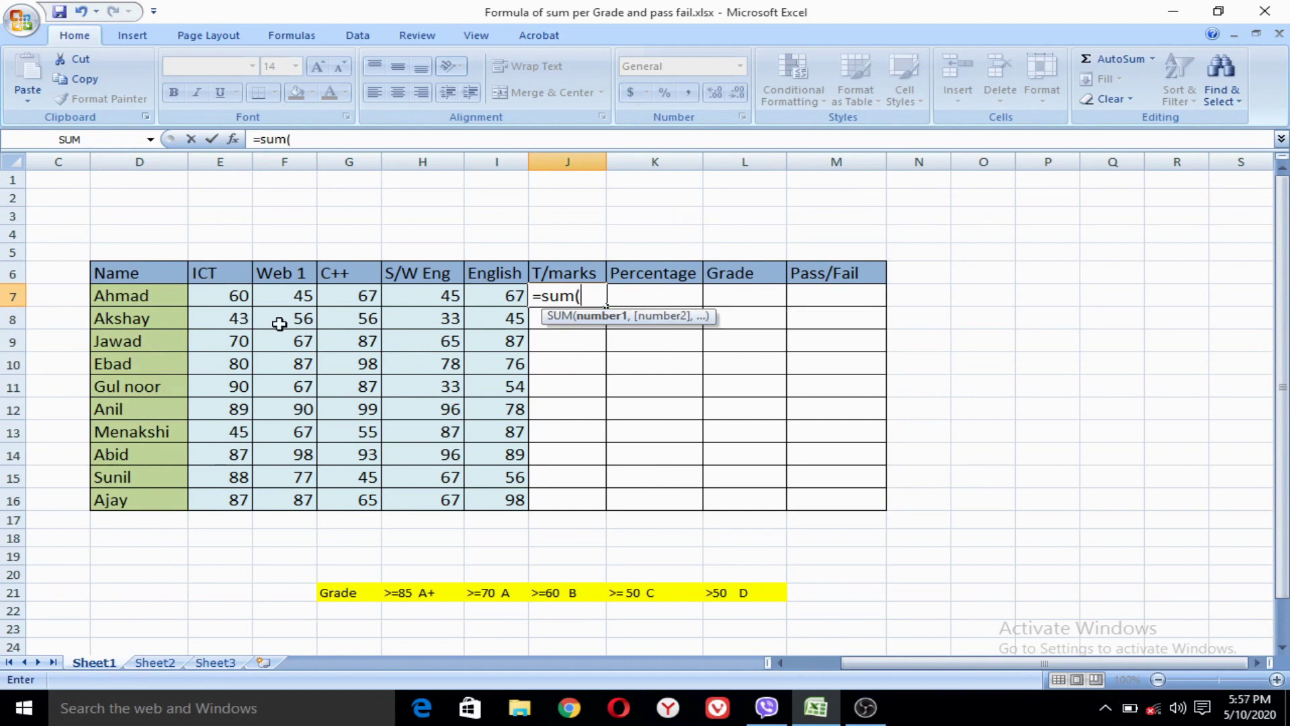
pyautogui.click(232, 297)
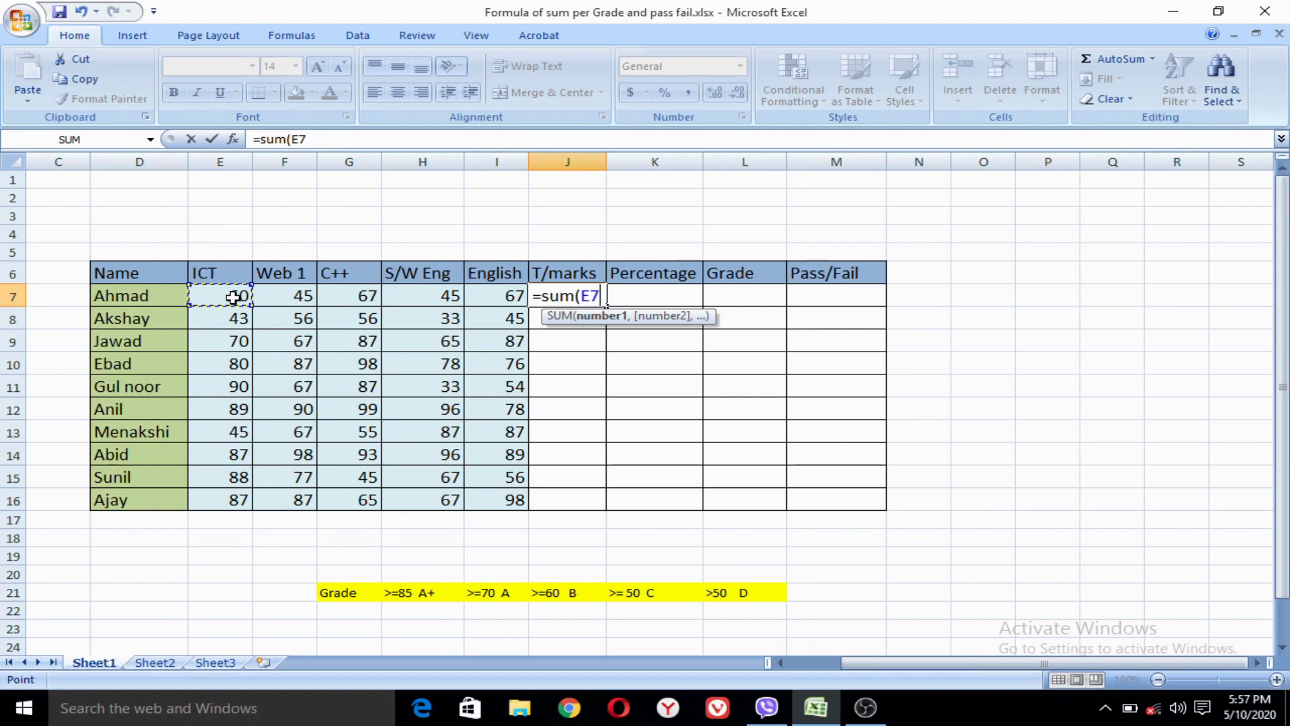
pyautogui.press('F8')
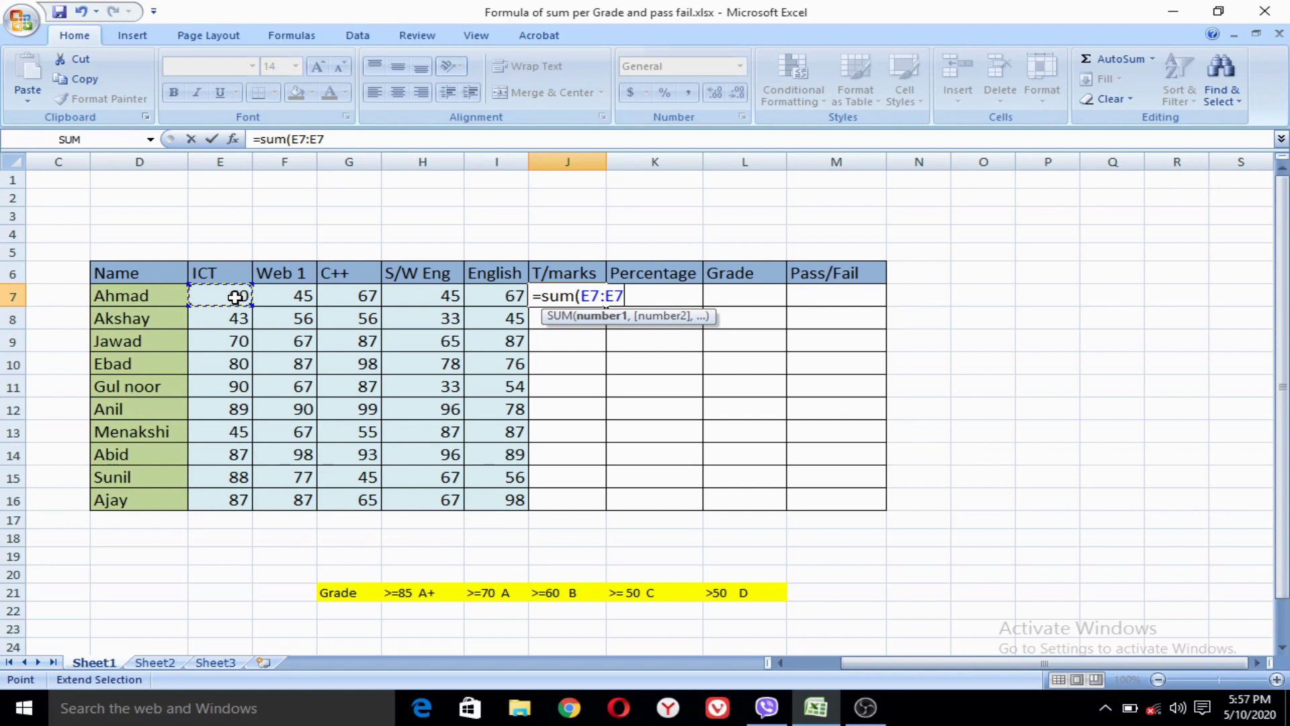
pyautogui.click(494, 299)
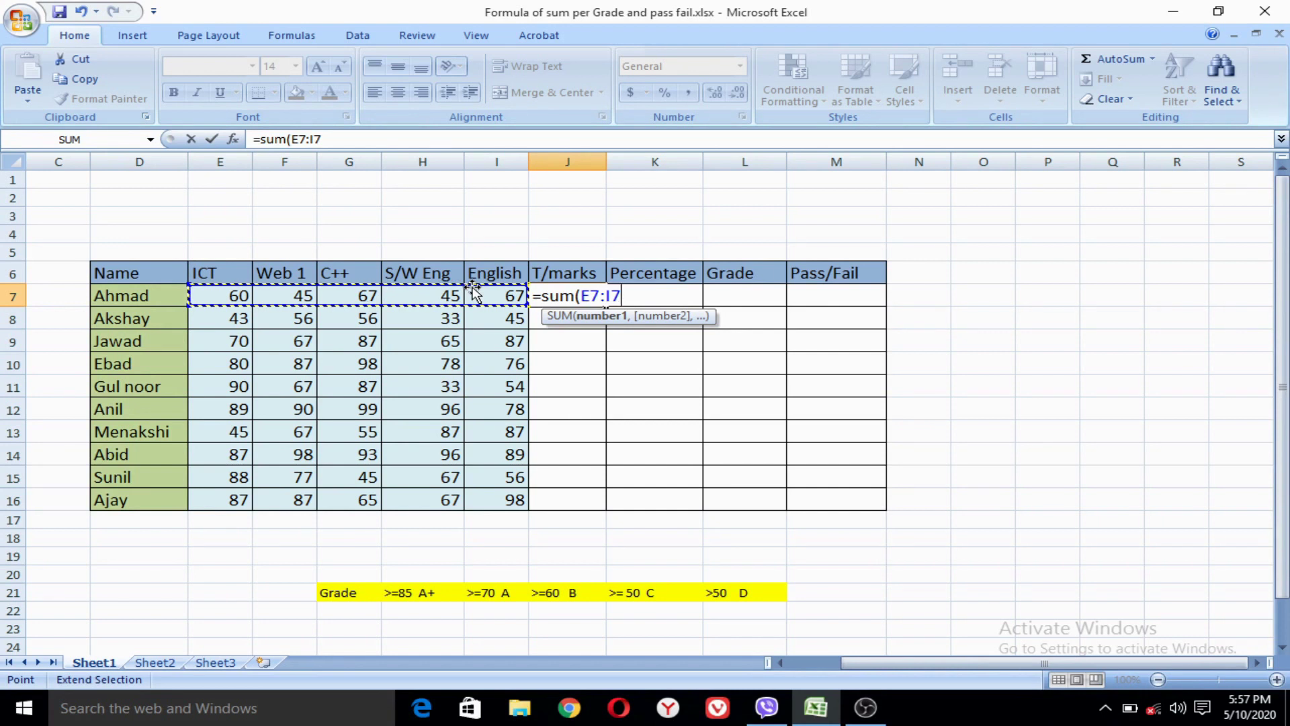
pyautogui.write(')')
pyautogui.press('Return')
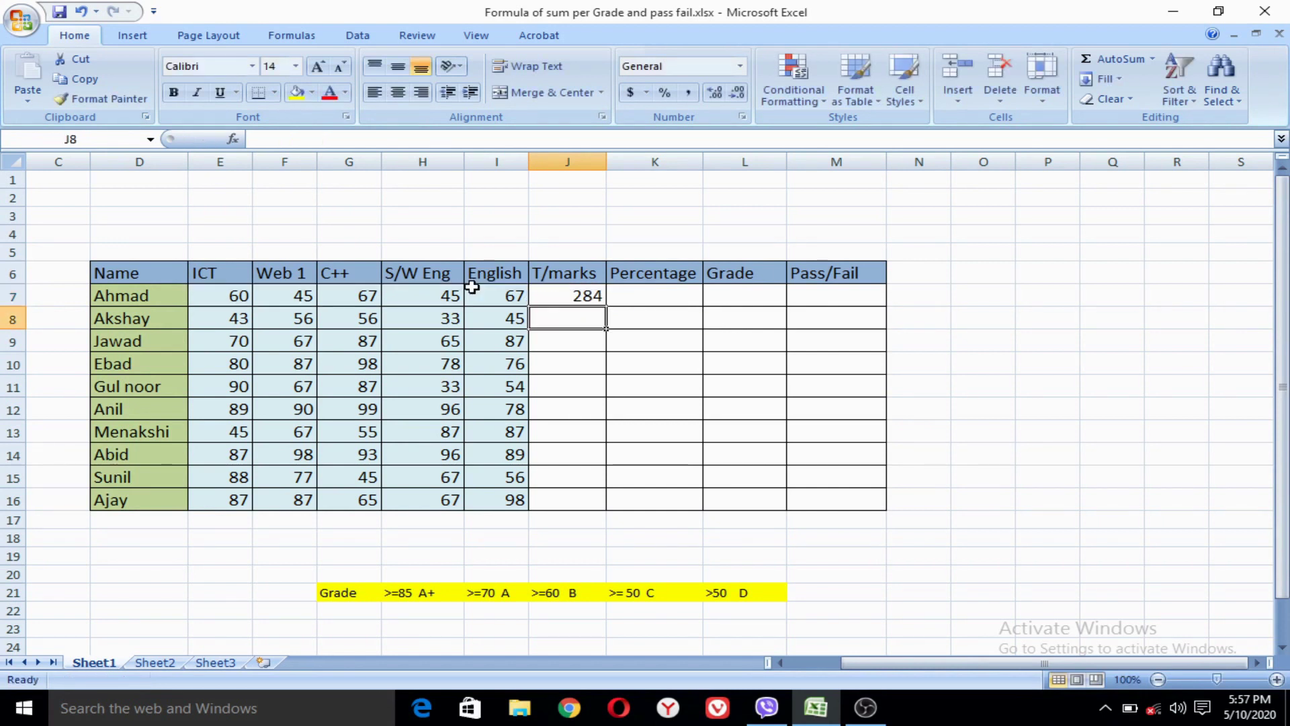
pyautogui.click(585, 295)
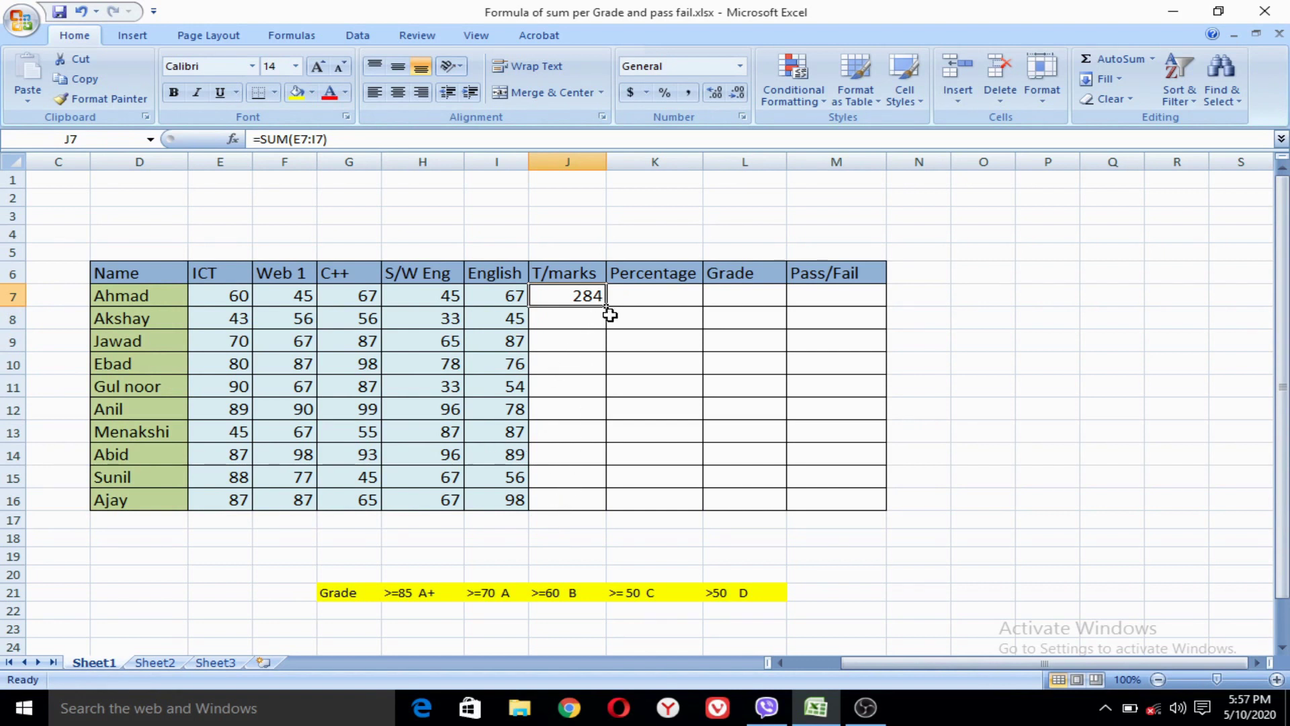
# - Fill the total formula down J7:J16 (284 to 404), then select Percentage cell K7
pyautogui.moveTo(609, 307); pyautogui.dragTo(591, 501)
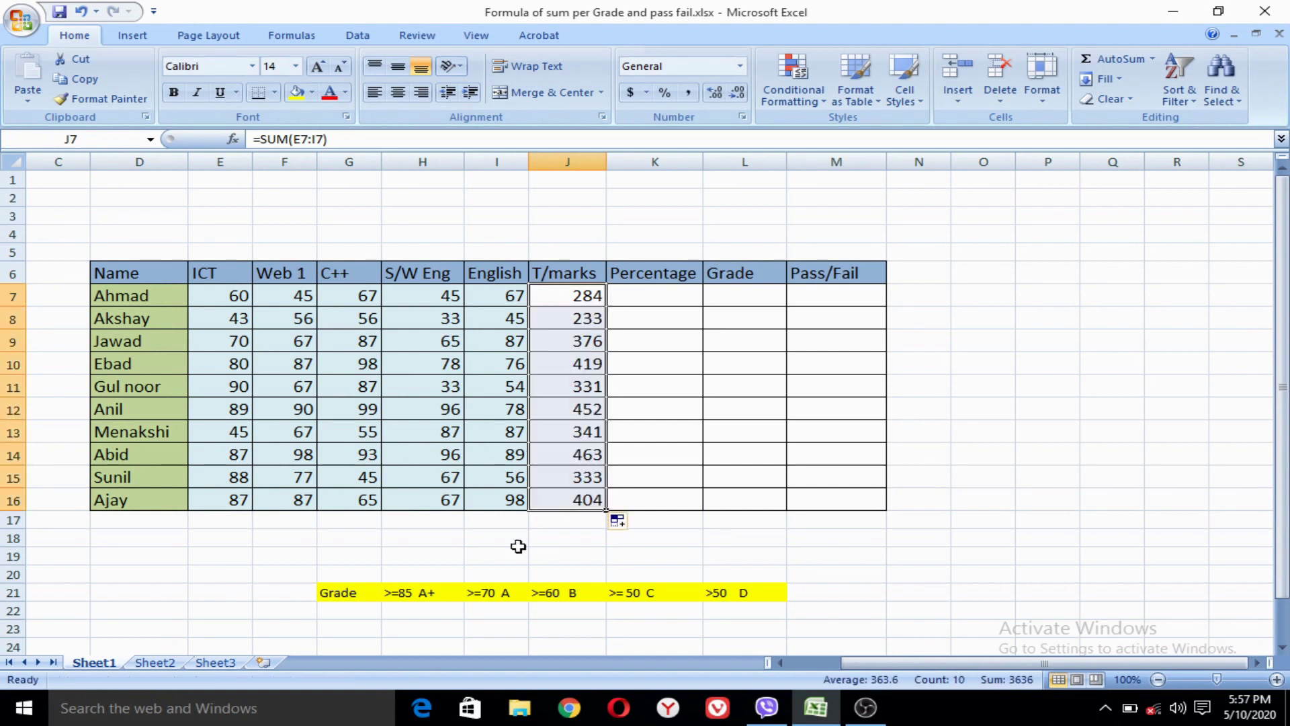
pyautogui.click(510, 550)
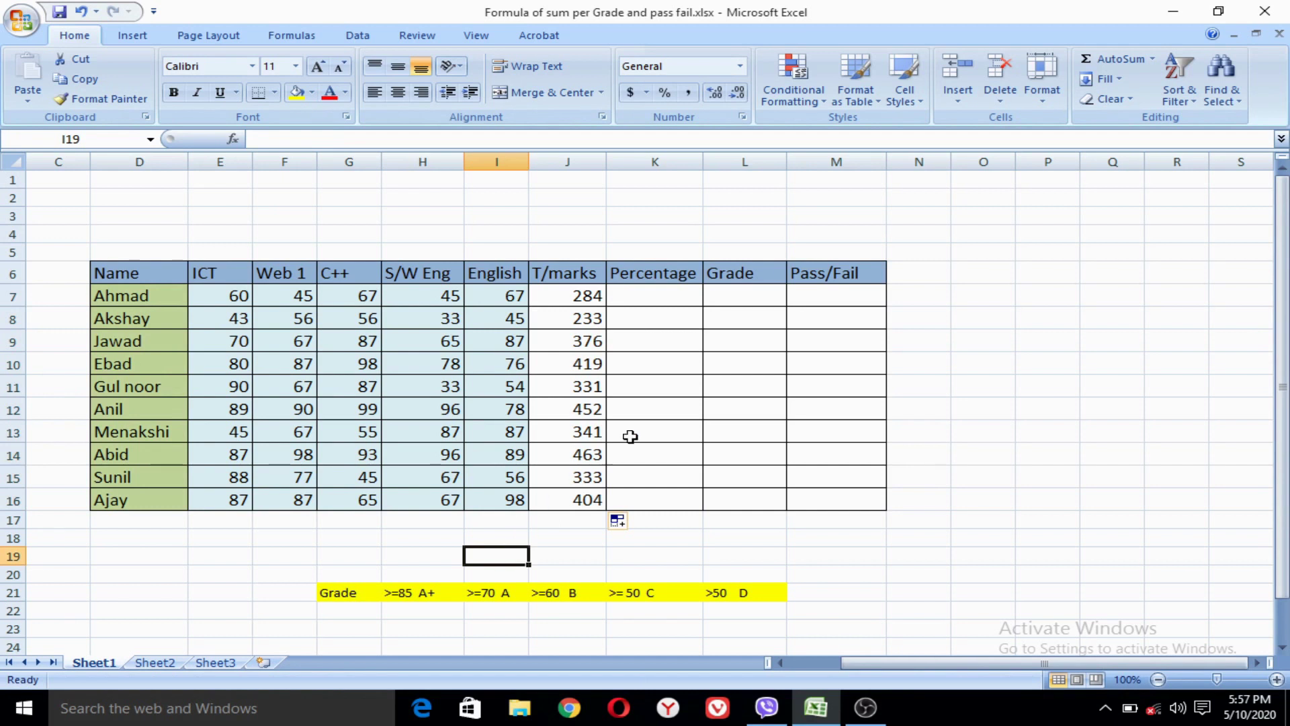
pyautogui.click(663, 296)
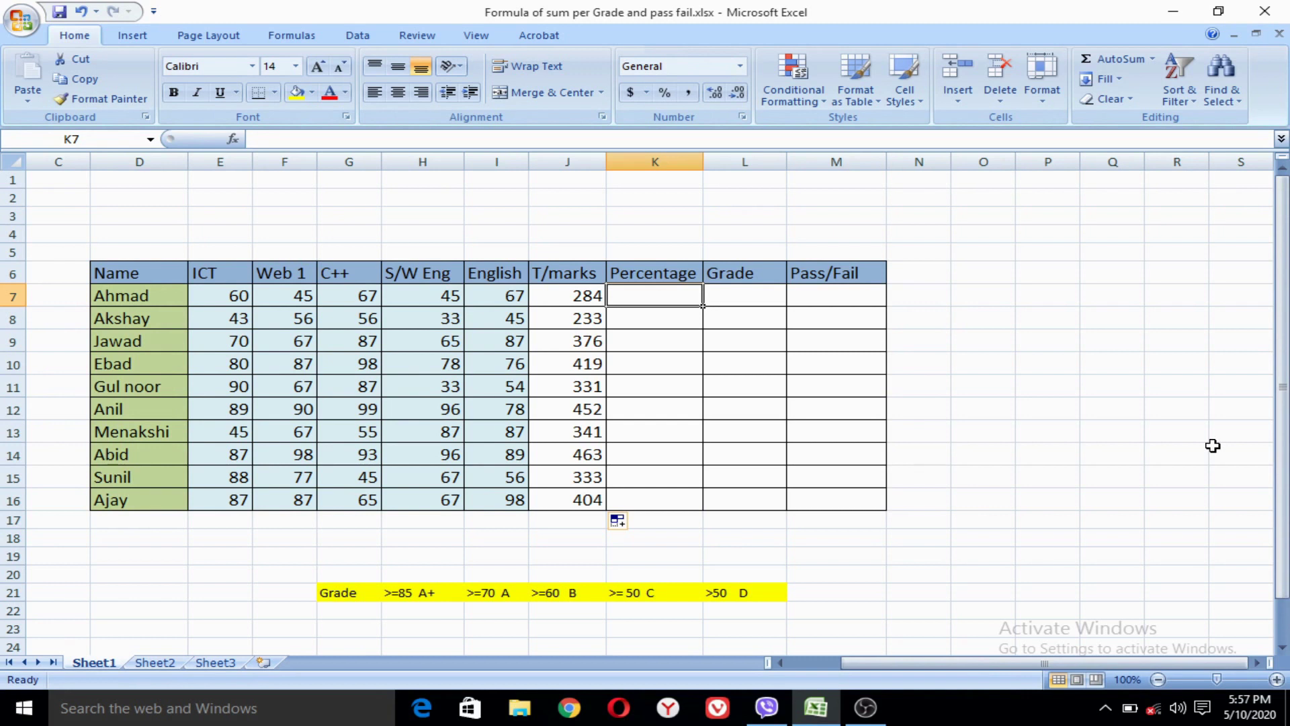
# - Enter =SUM(J7*100/500) in K7 and fill it down to K16, giving 56.8 to 80.8
pyautogui.doubleClick(651, 291)
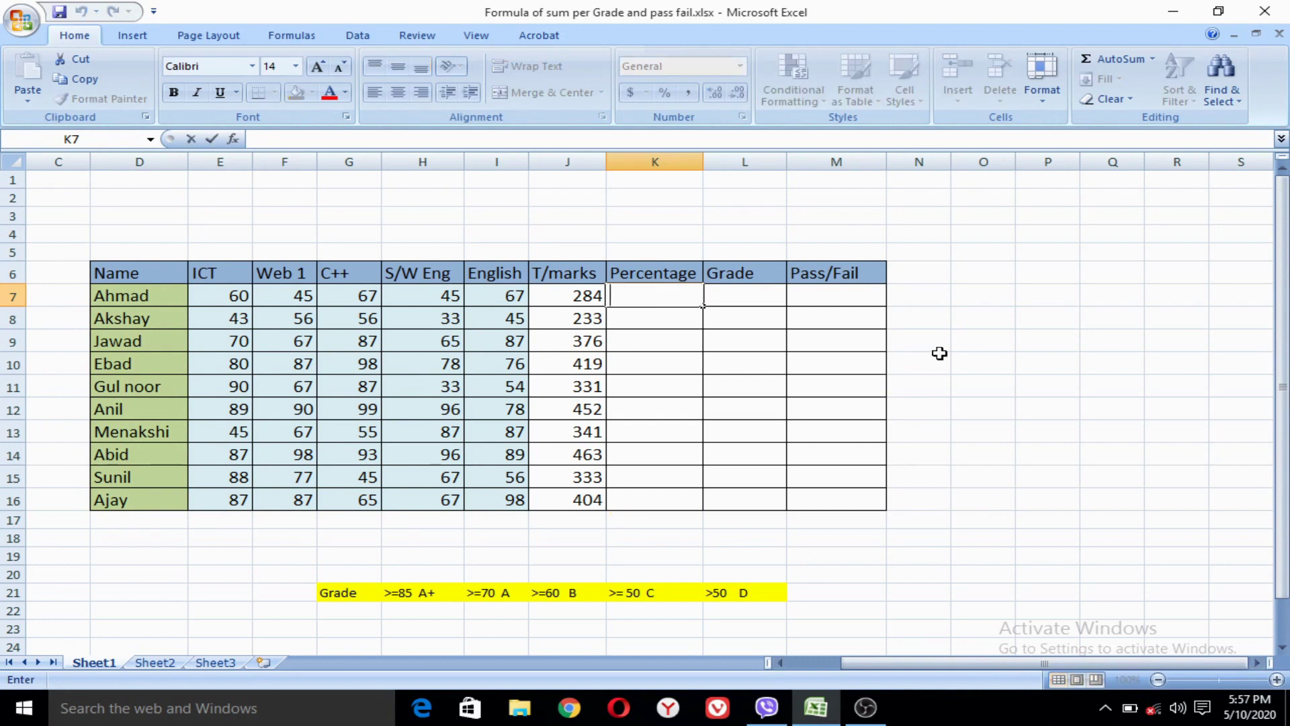
pyautogui.write('=')
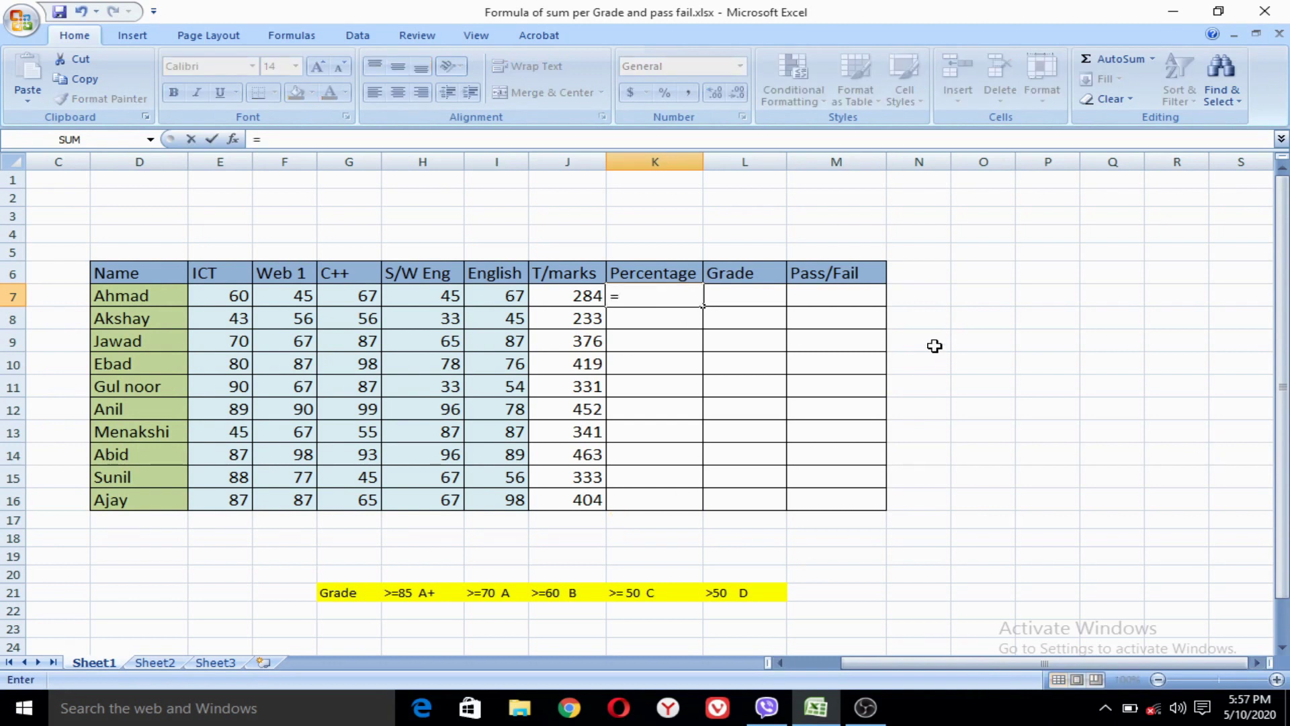
pyautogui.write('sum')
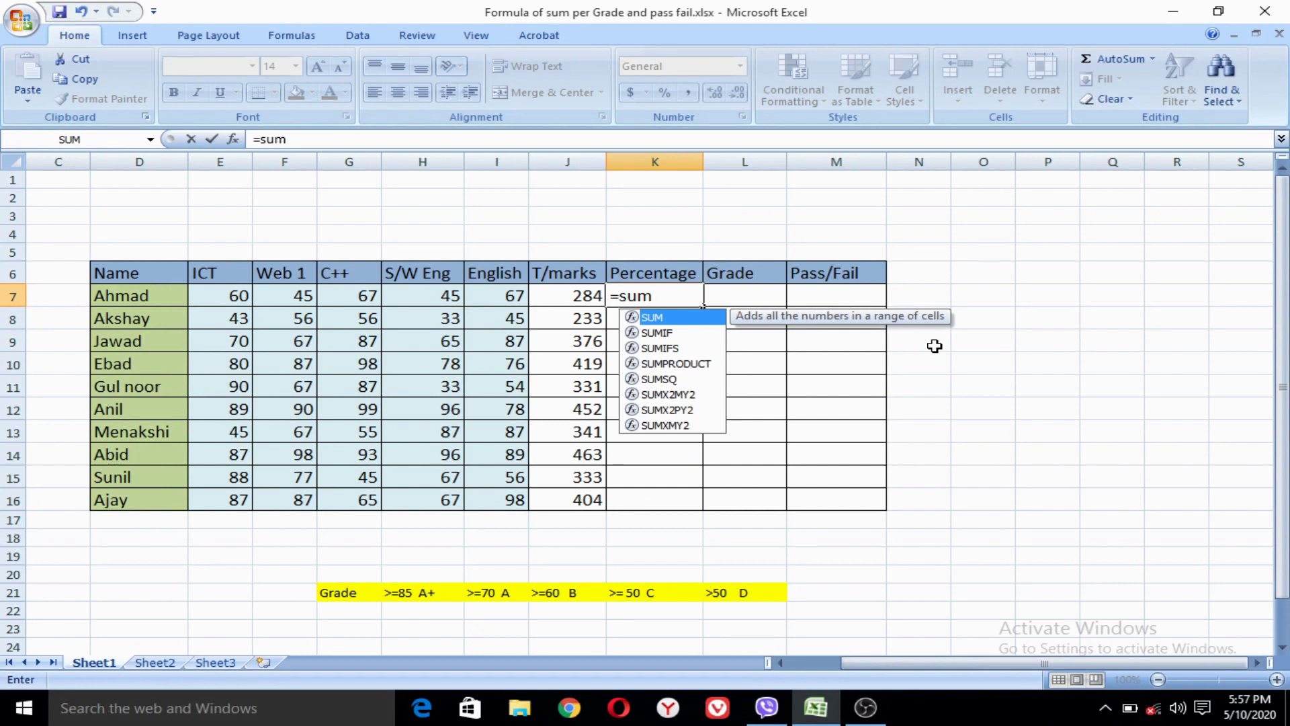
pyautogui.write('(')
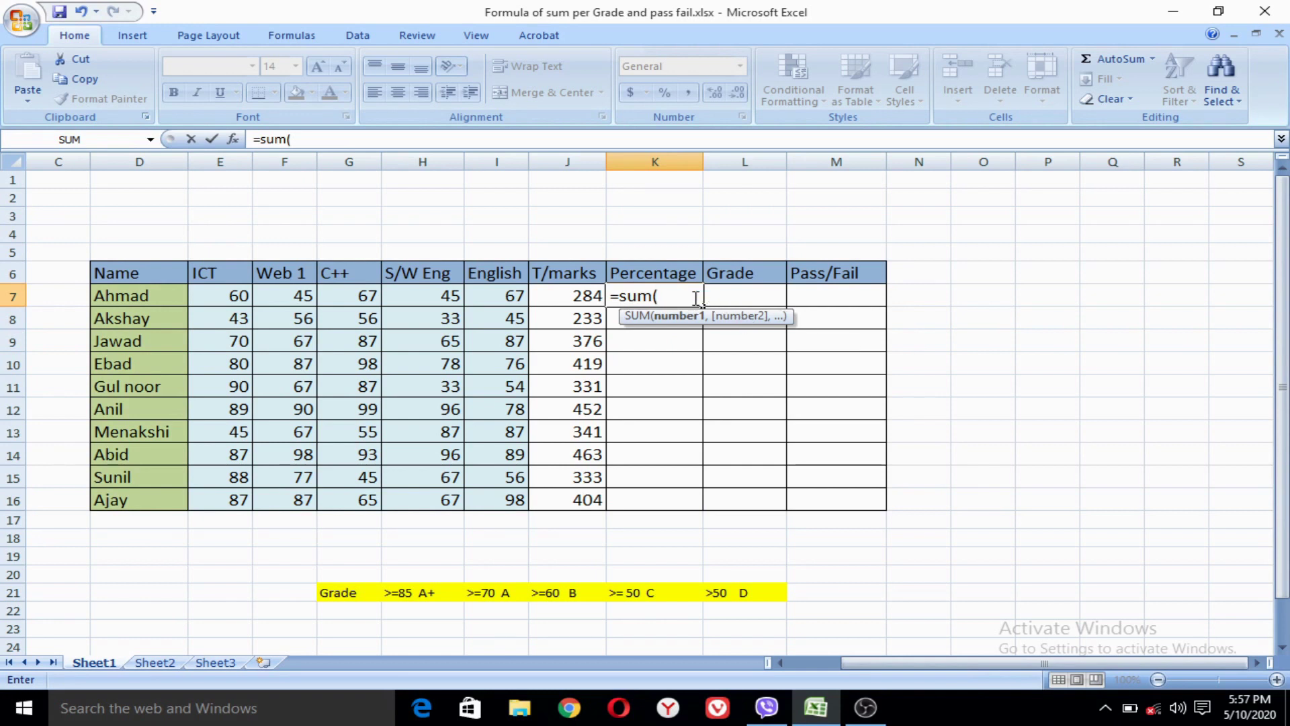
pyautogui.click(577, 297)
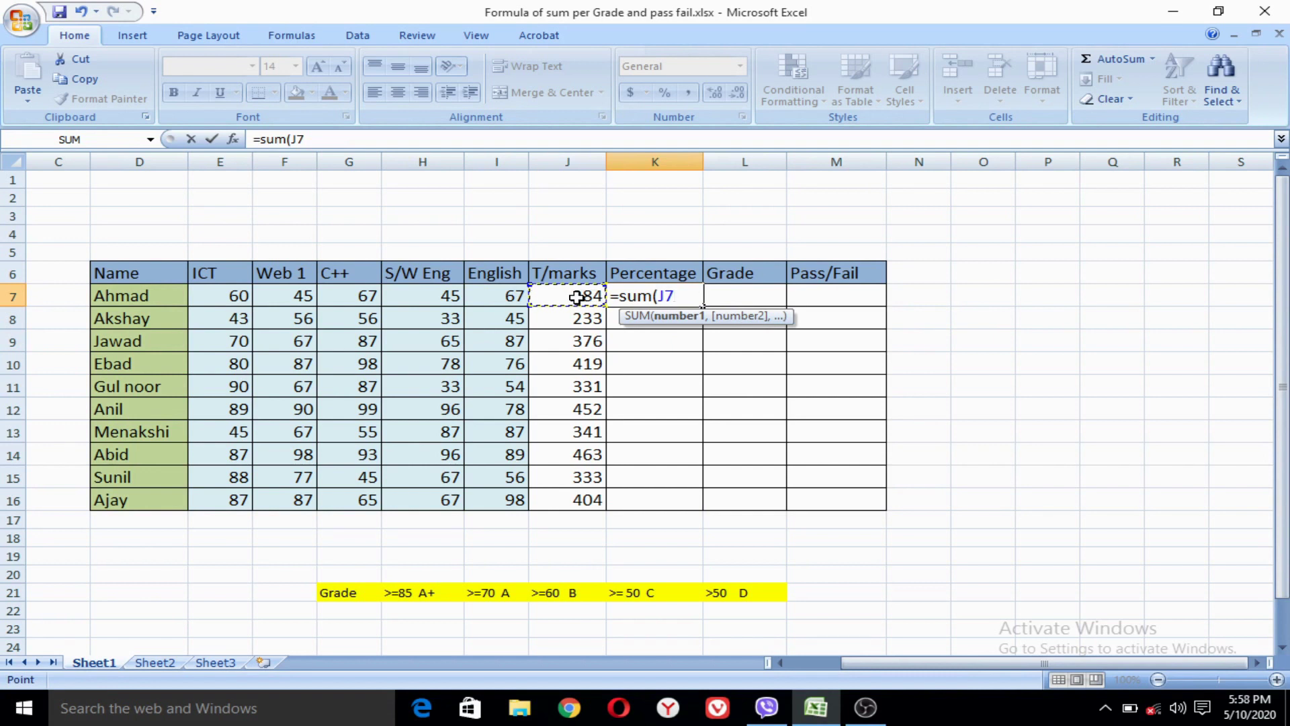
pyautogui.write('*')
pyautogui.write('100')
pyautogui.write('/')
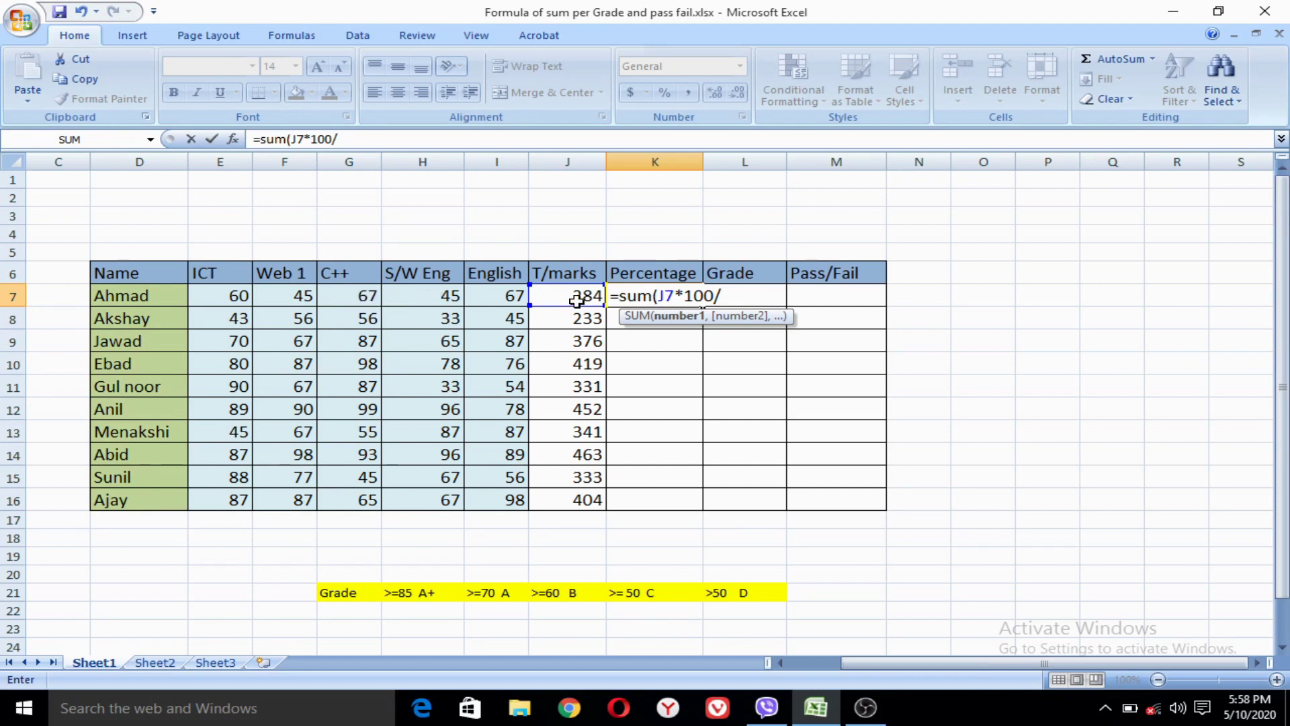
pyautogui.write('000')
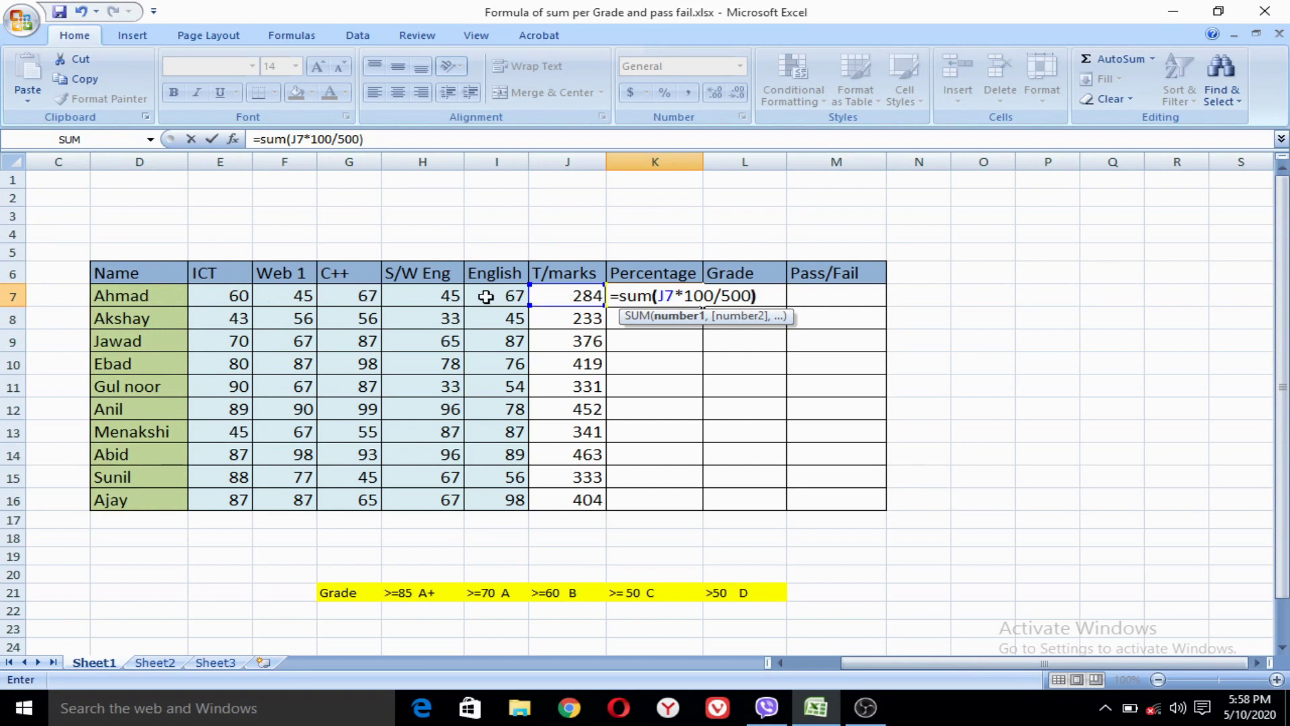
pyautogui.press('Return')
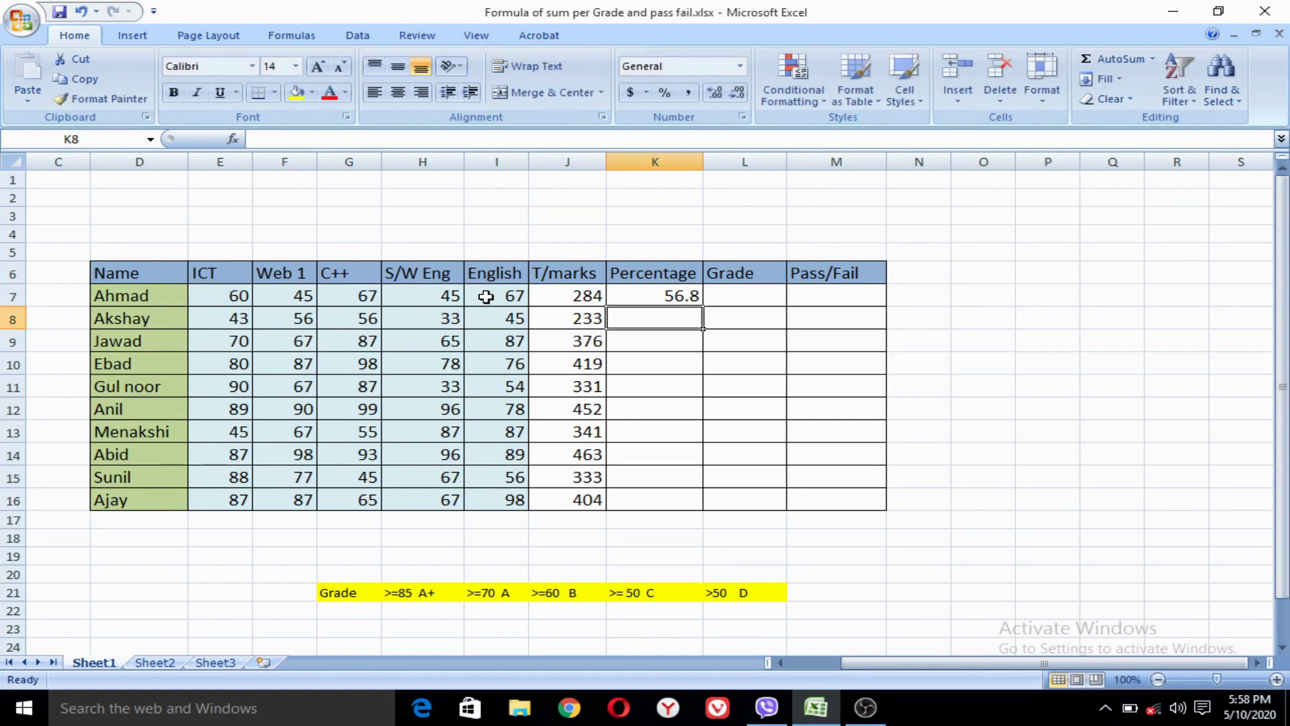
pyautogui.click(665, 296)
pyautogui.moveTo(703, 306); pyautogui.dragTo(697, 503)
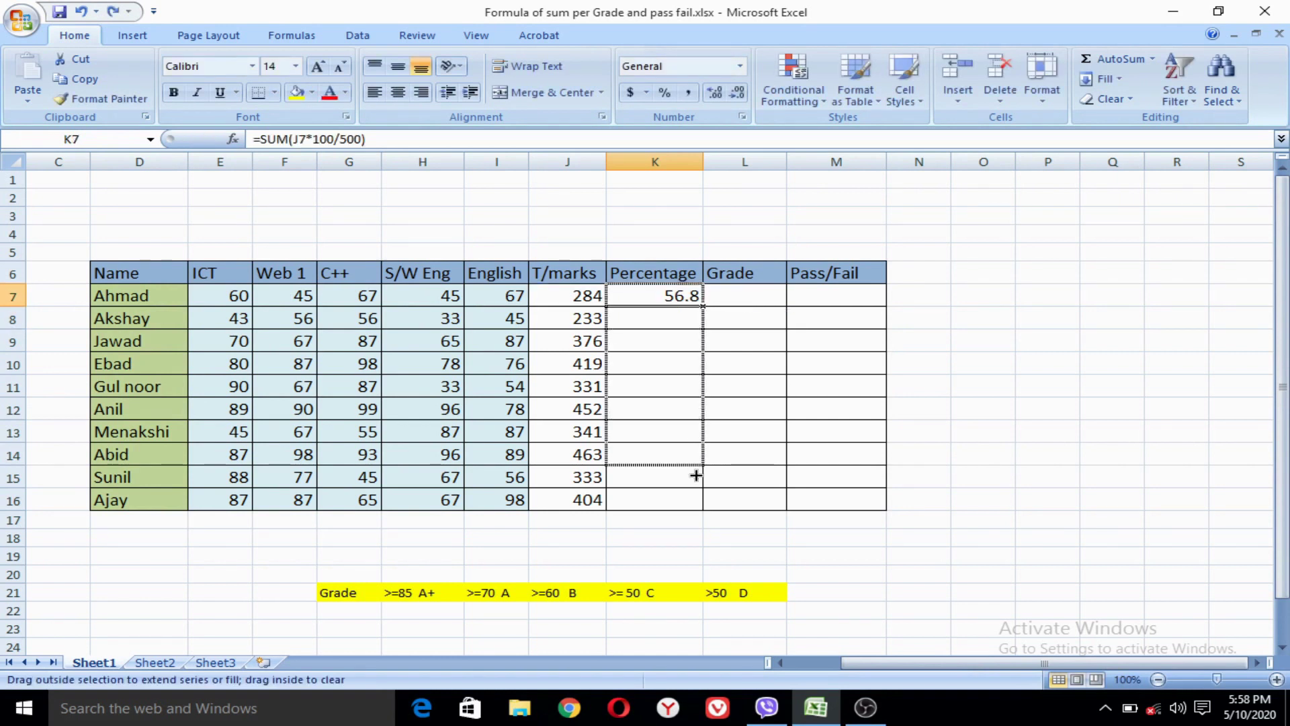
pyautogui.click(578, 541)
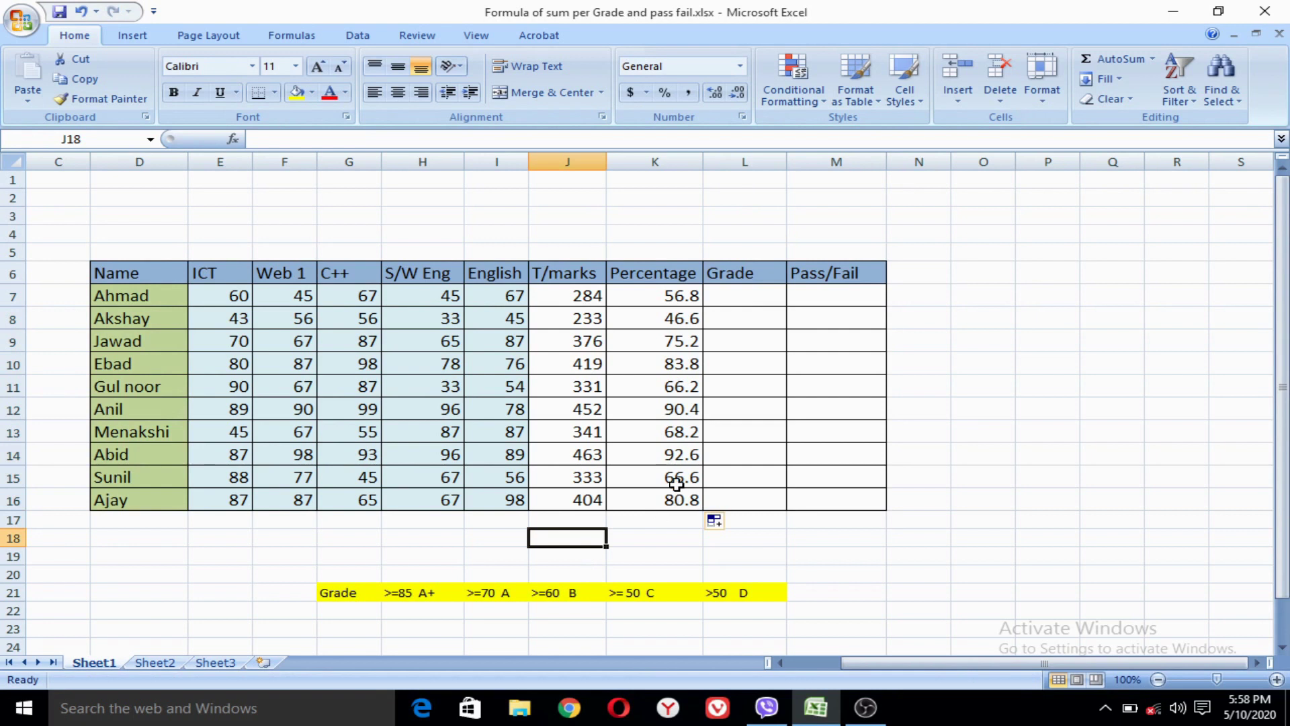
# - Select Ahmad's empty Grade cell L7
pyautogui.click(746, 296)
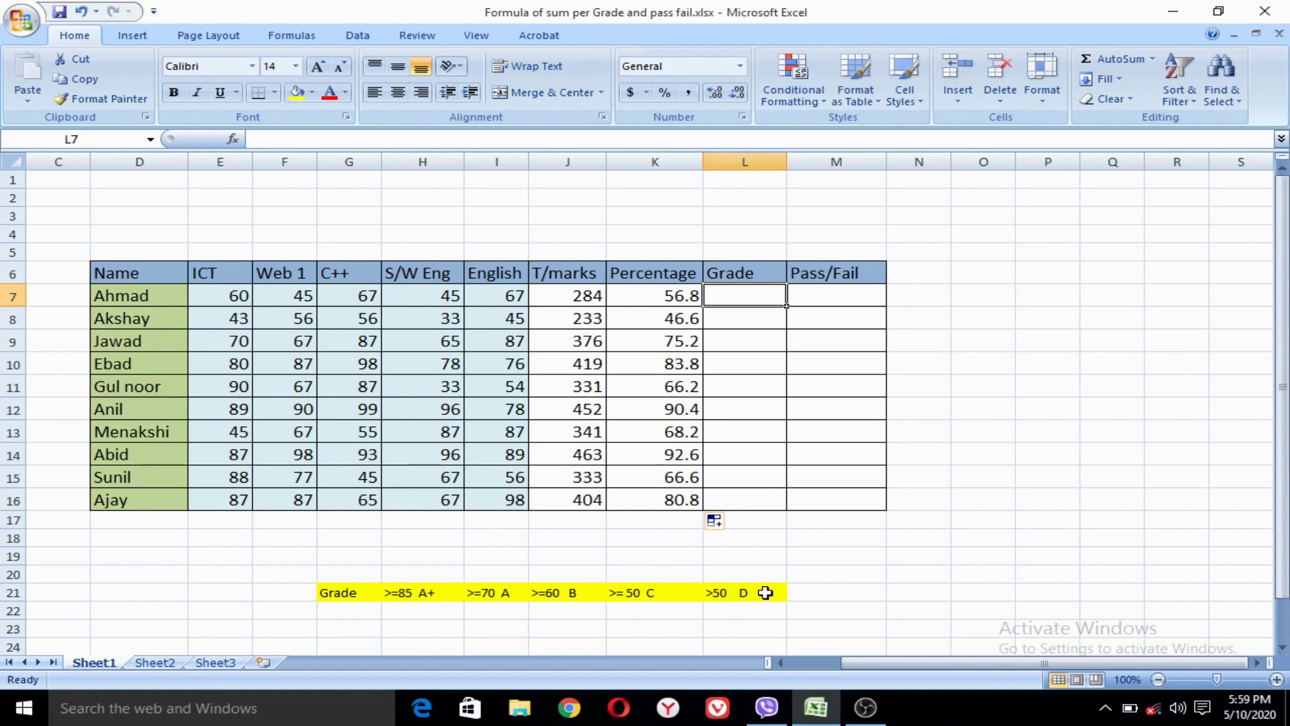
# - Begin L7's grade formula with =if(K7>=85,"A+", correcting the typos along the way
pyautogui.write('=')
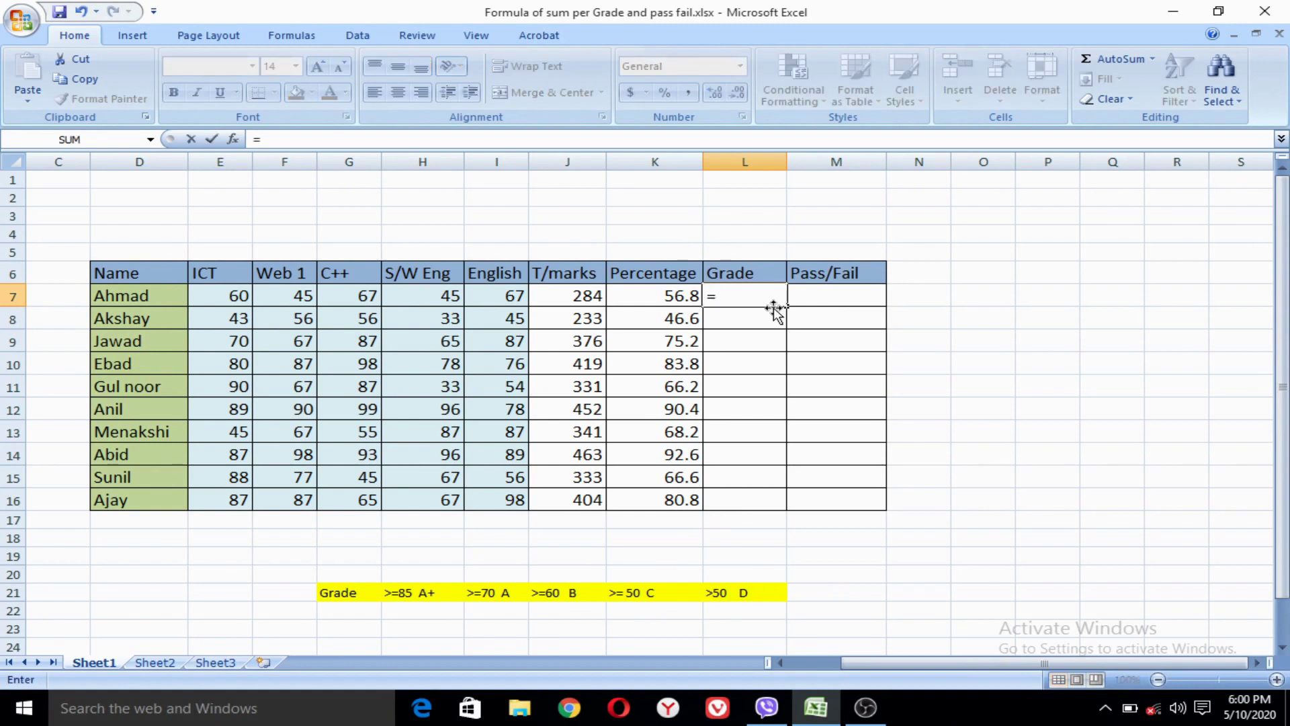
pyautogui.write('if')
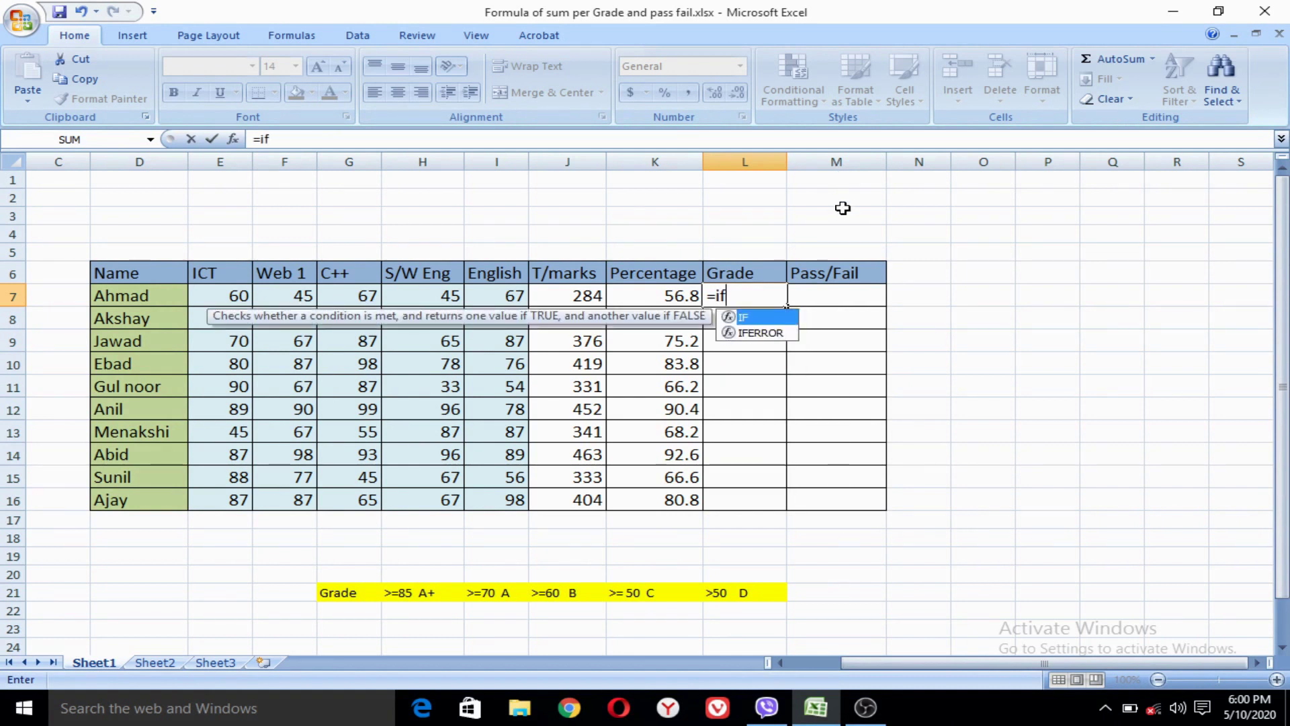
pyautogui.write('(')
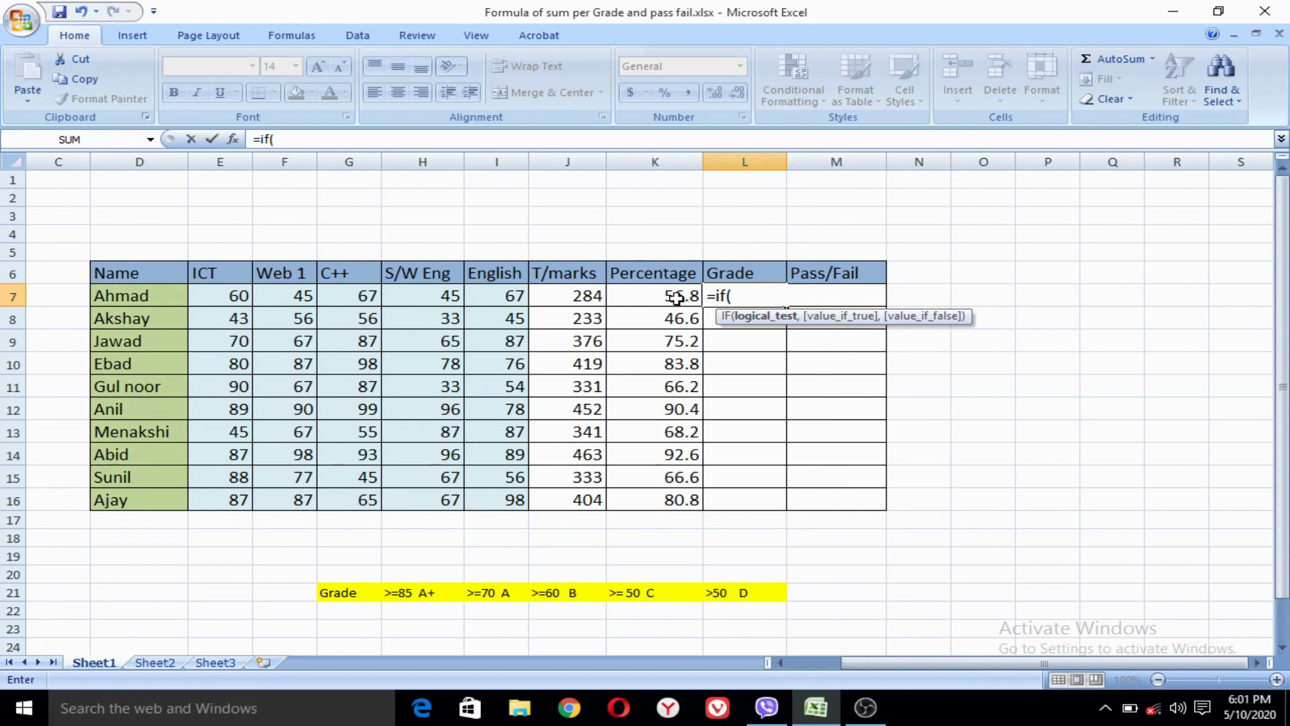
pyautogui.click(676, 297)
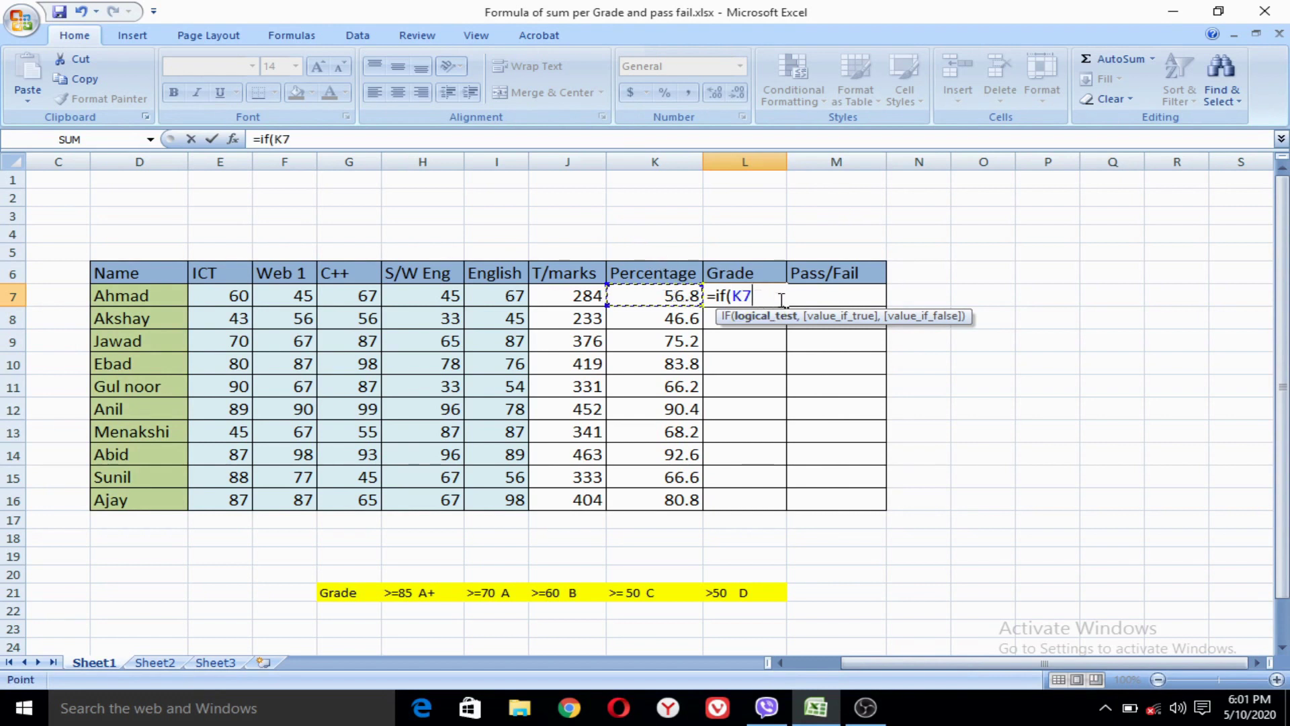
pyautogui.write('>=')
pyautogui.write('86')
pyautogui.press('BackSpace')
pyautogui.write('5')
pyautogui.write(',"')
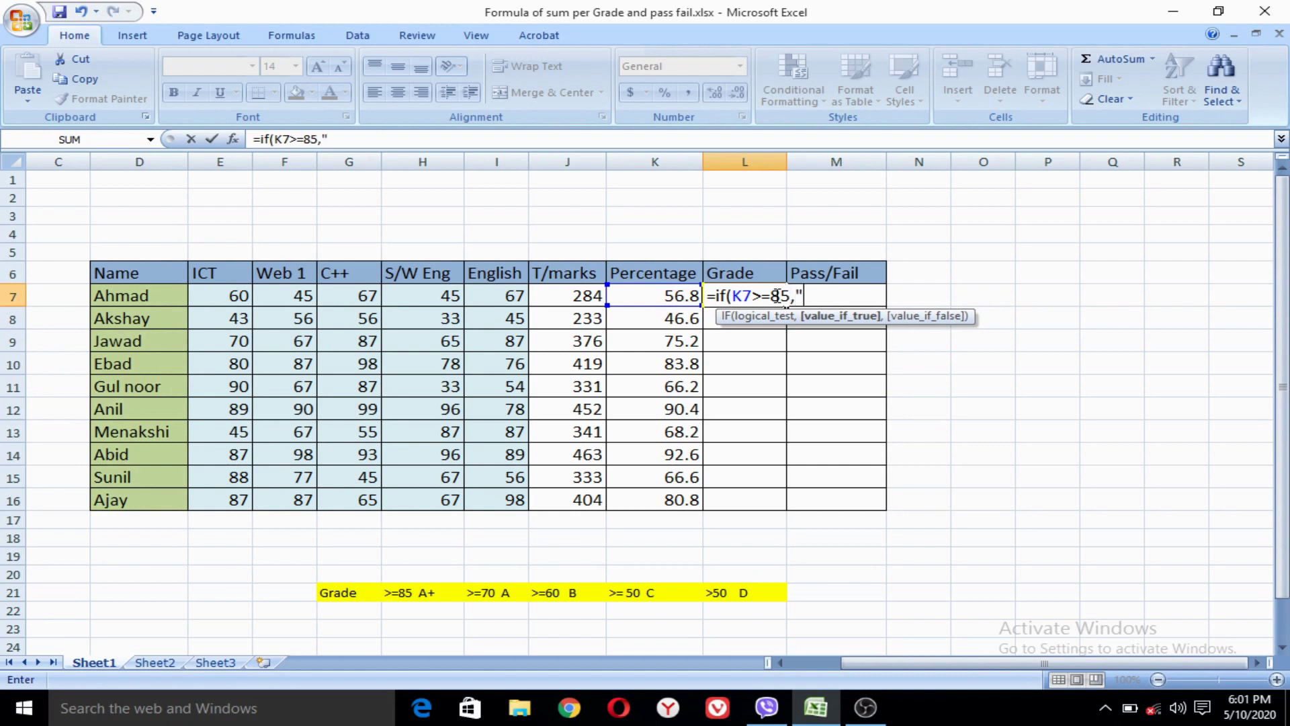
pyautogui.write('A_')
pyautogui.press('BackSpace')
pyautogui.write('+"')
pyautogui.press('BackSpace')
pyautogui.write('"')
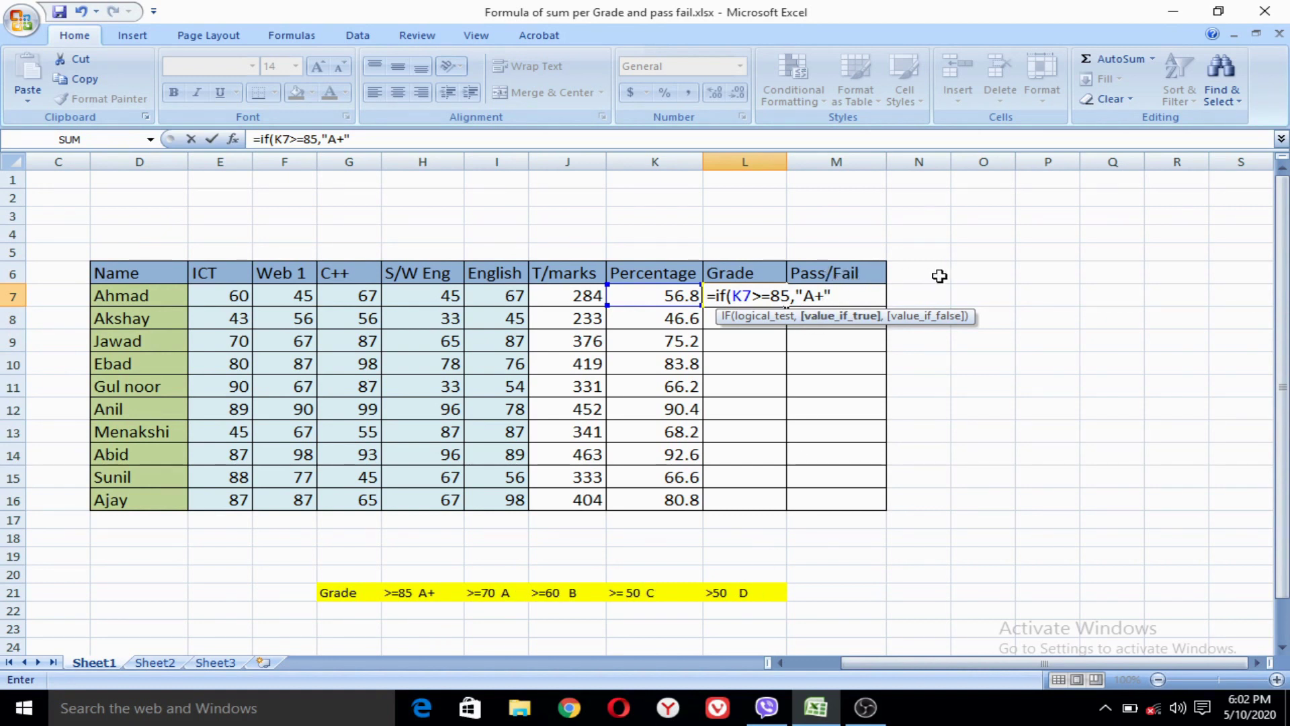
# - Add nested tests K7>=70 for "A" and K7>=60 for "B"
pyautogui.write(',')
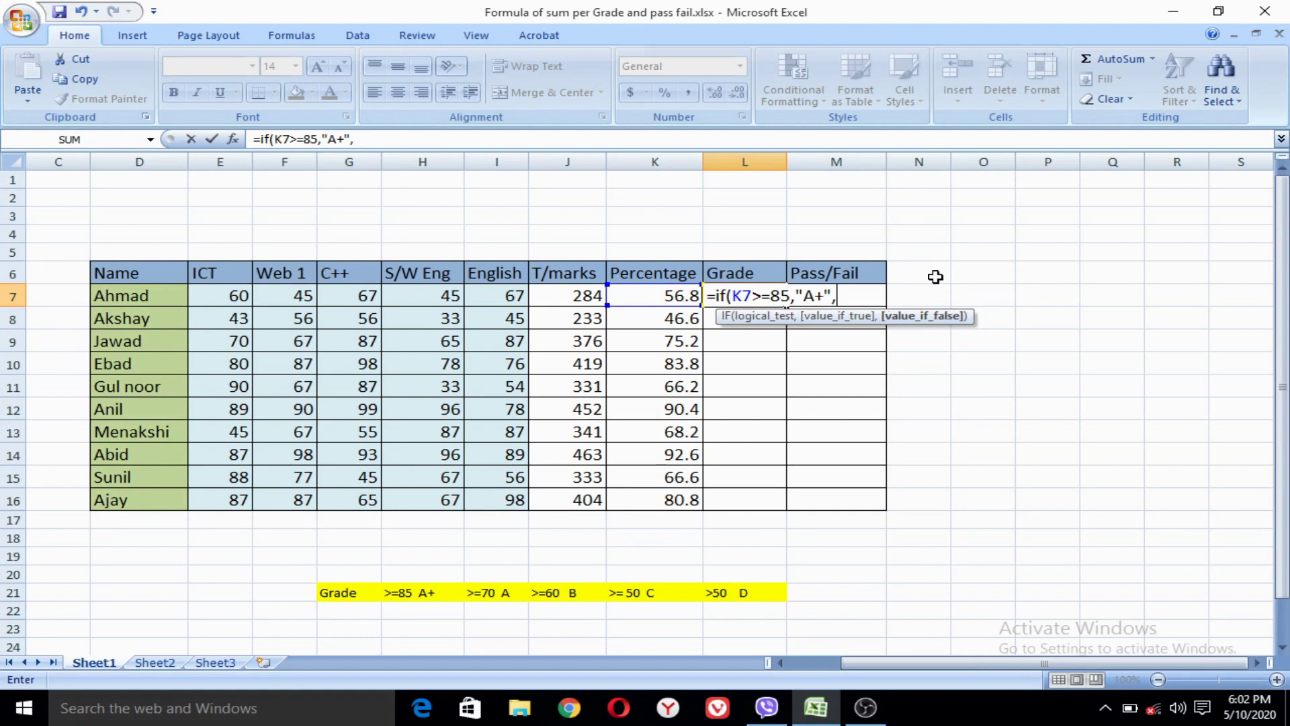
pyautogui.write('if')
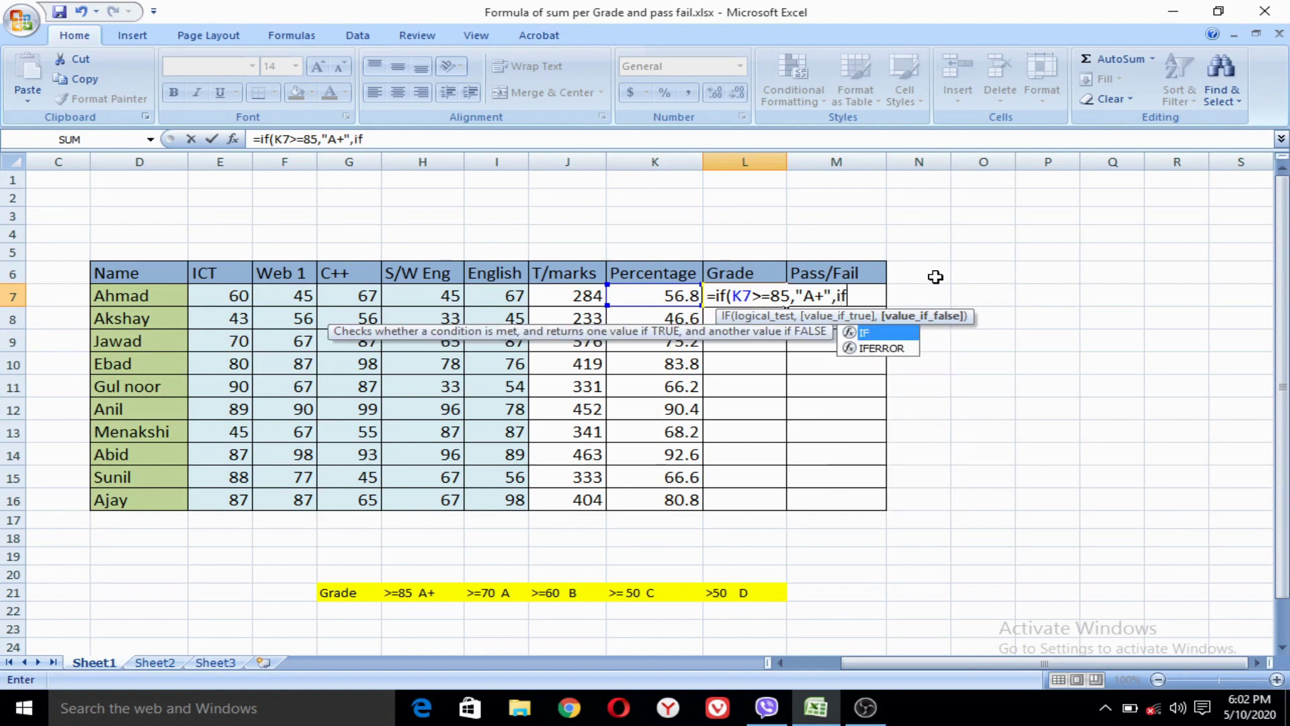
pyautogui.write('(')
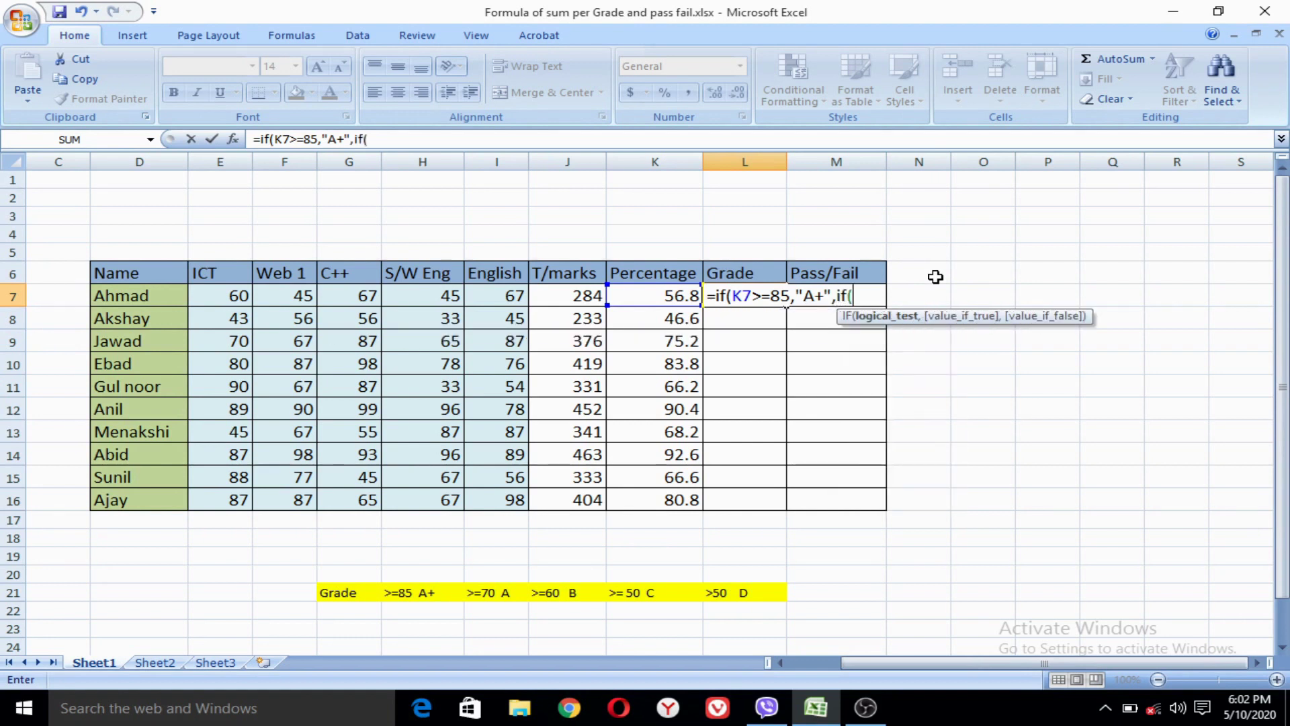
pyautogui.click(668, 302)
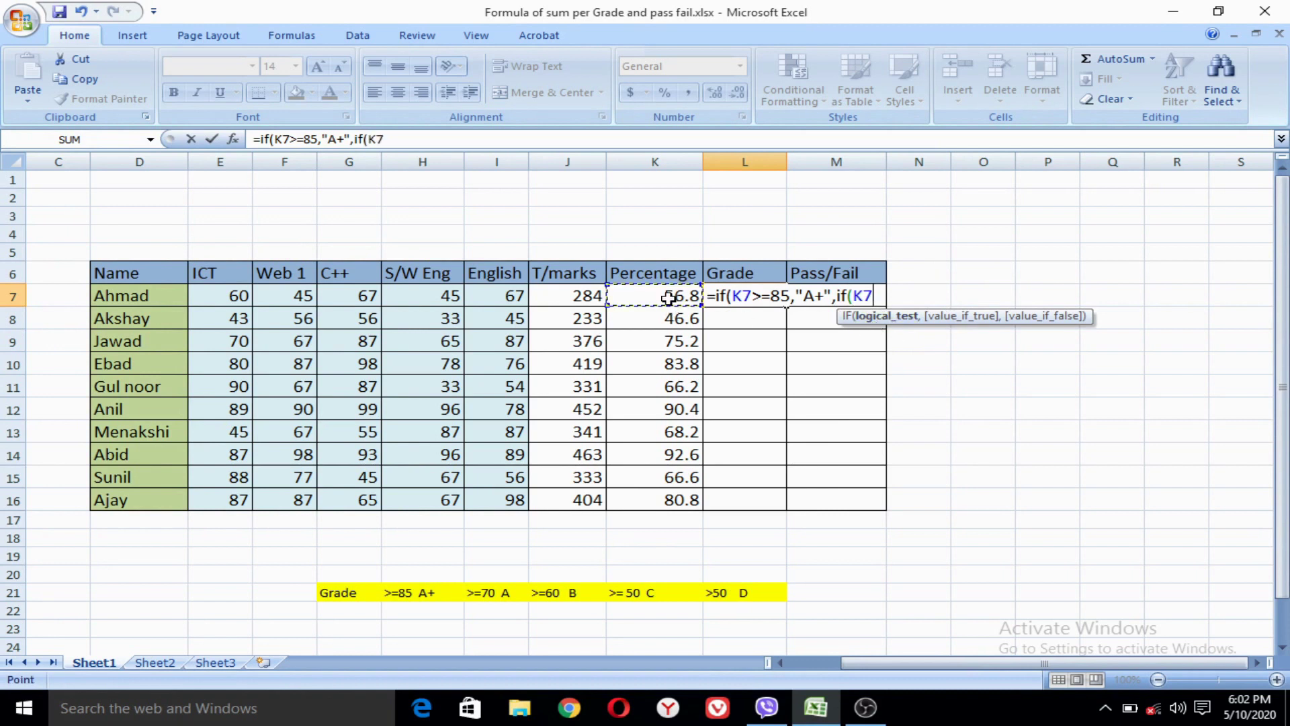
pyautogui.write('>')
pyautogui.write('=')
pyautogui.write('70,"')
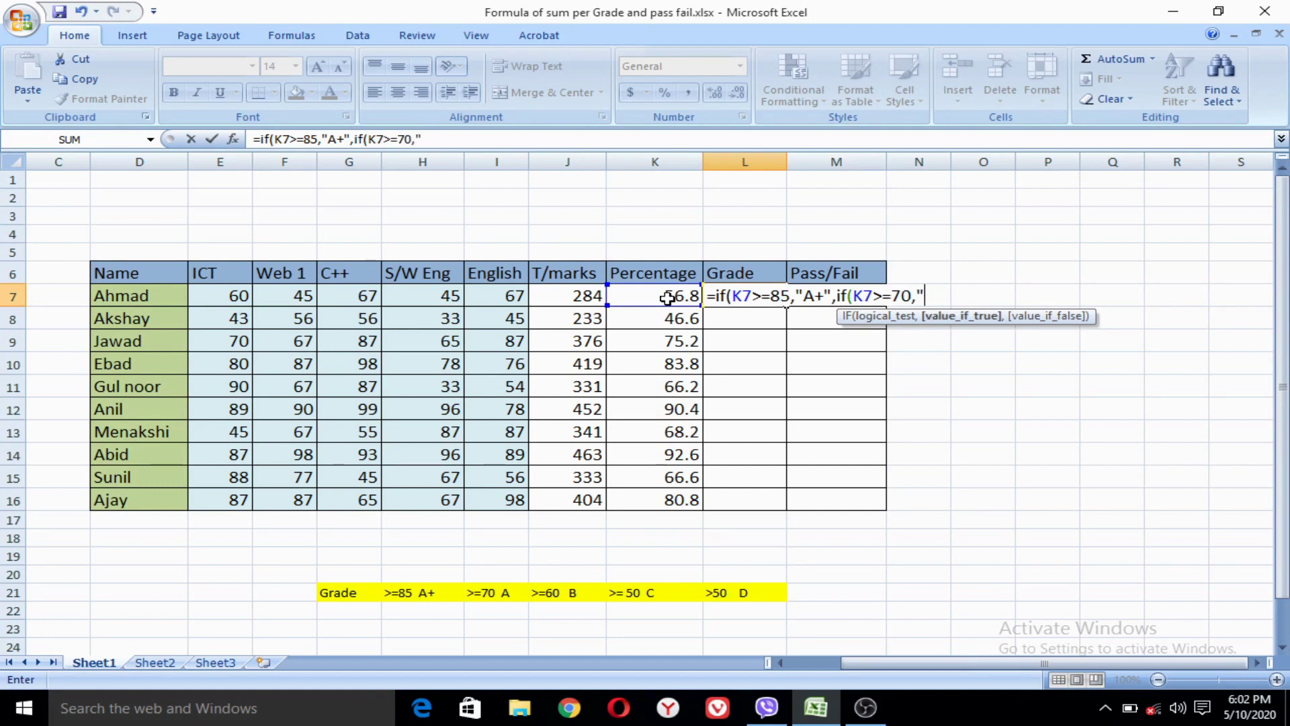
pyautogui.write('A",')
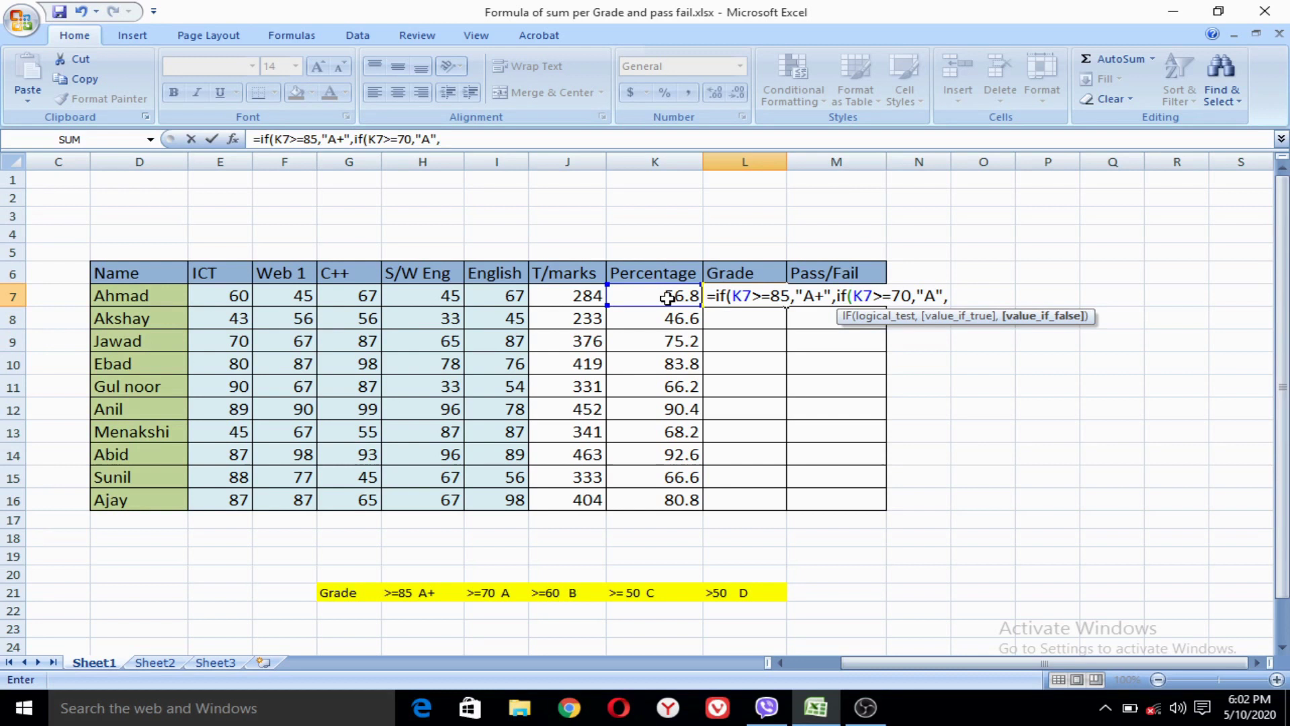
pyautogui.write('if(')
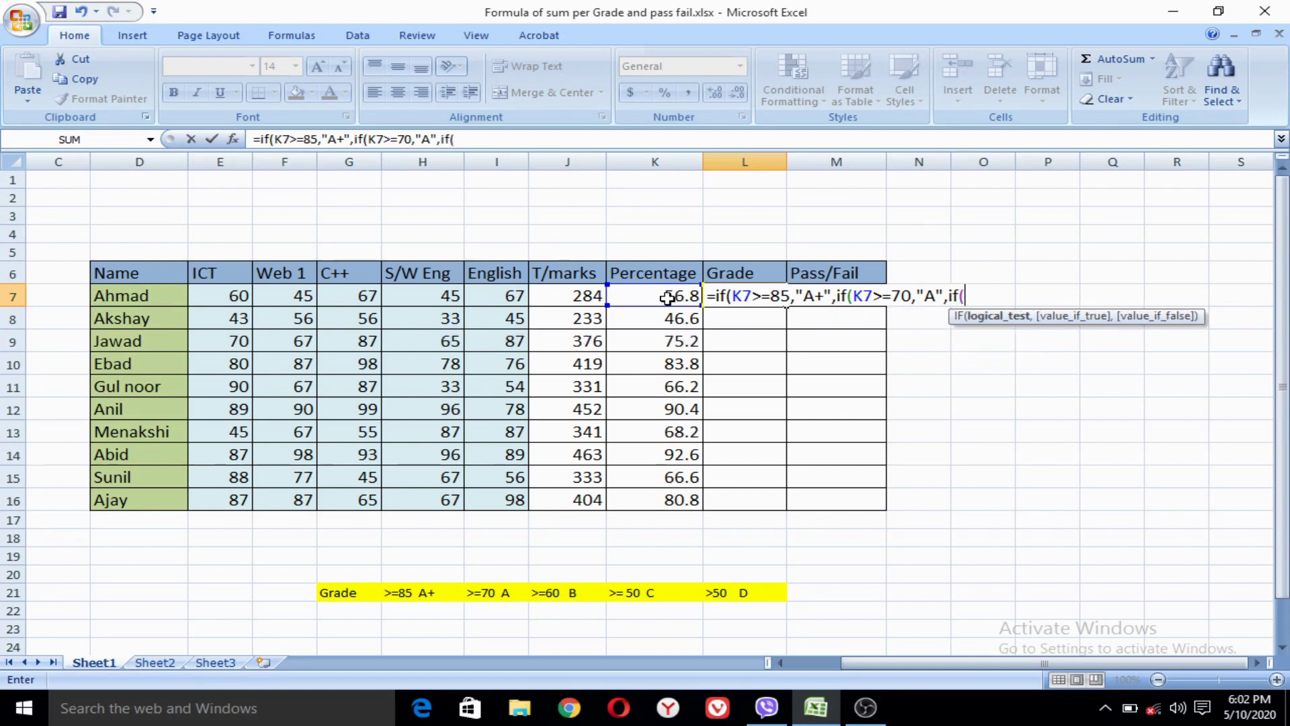
pyautogui.click(633, 302)
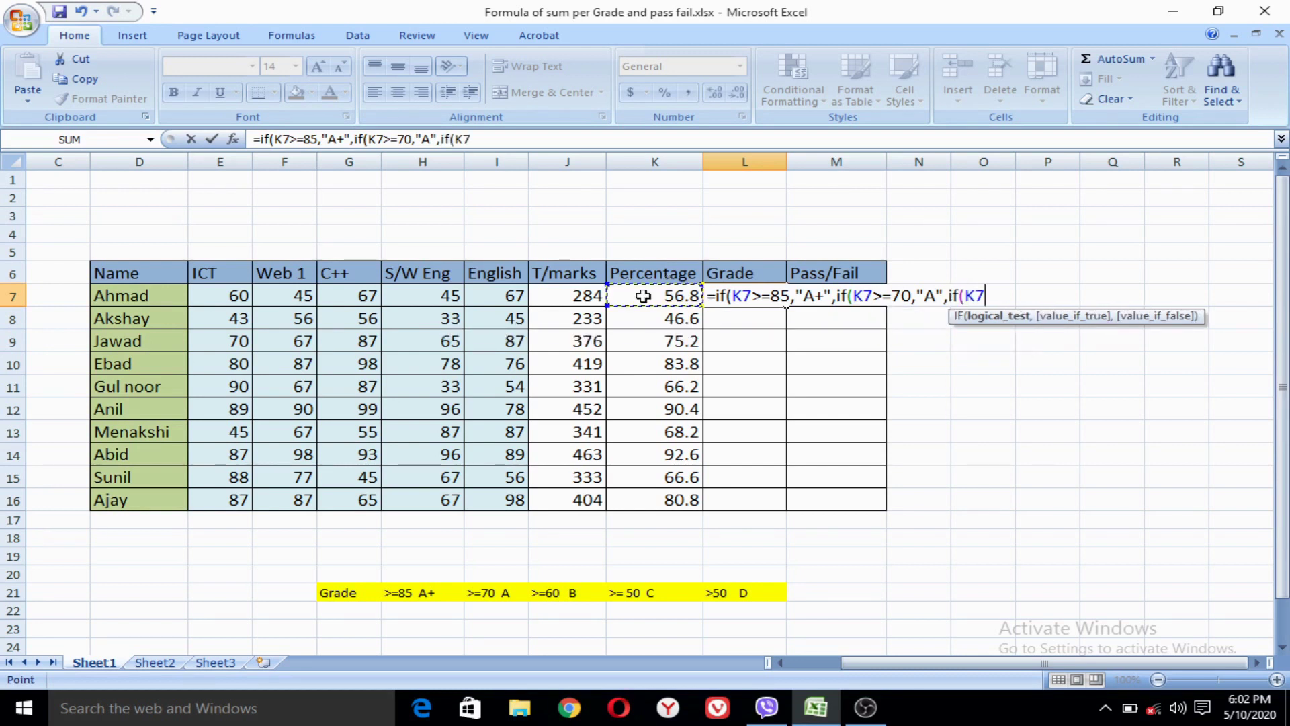
pyautogui.write('>=')
pyautogui.write('60,"')
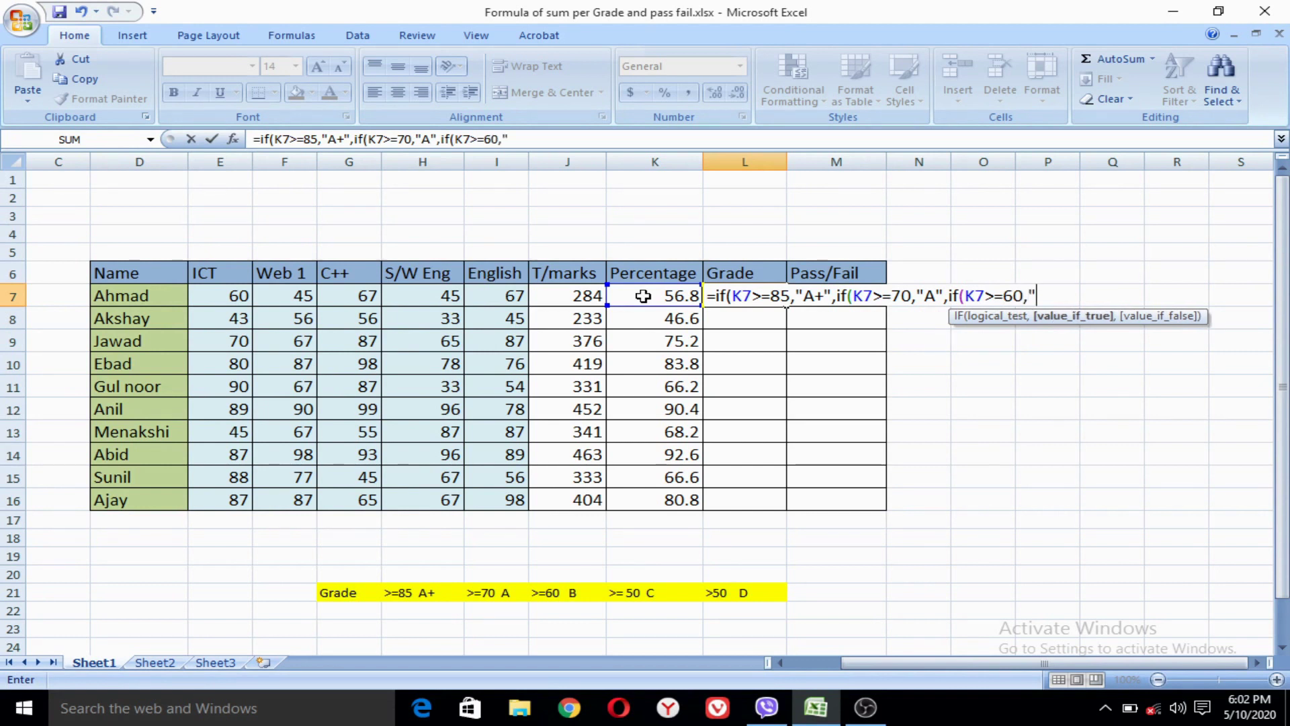
pyautogui.write('B"')
pyautogui.write(',if')
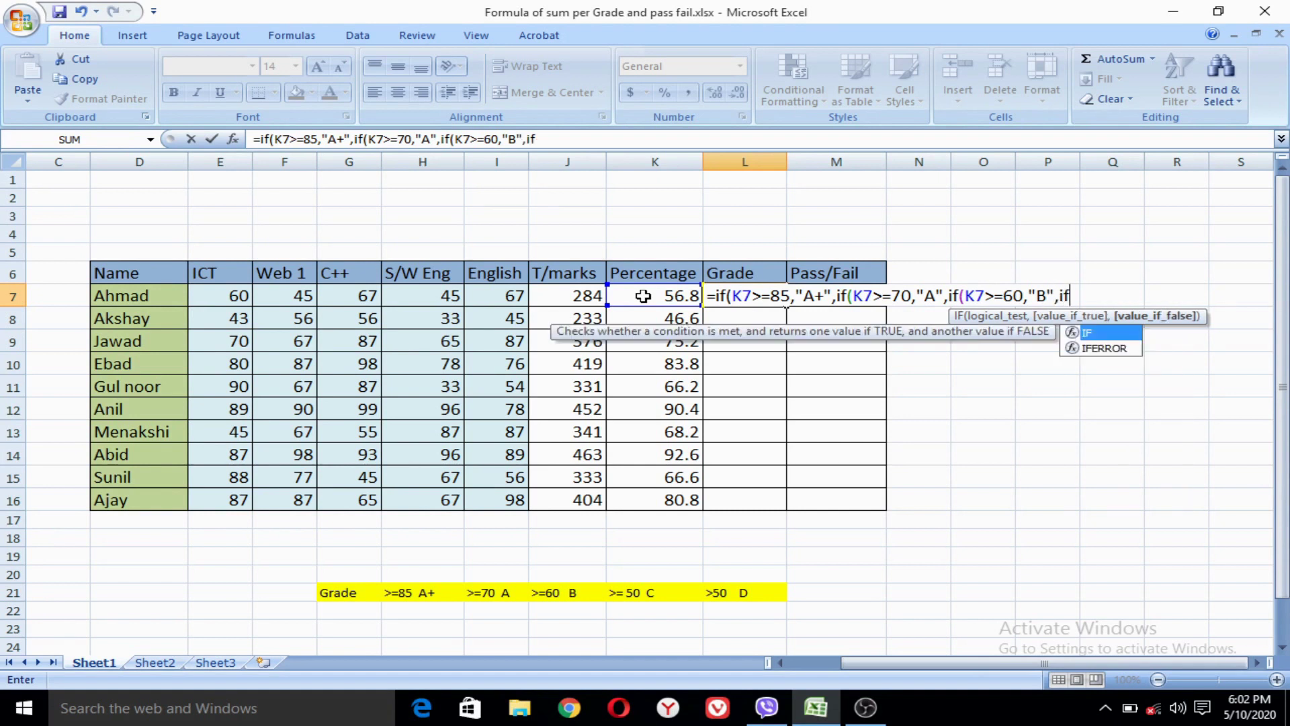
pyautogui.write('(')
# - Add K7>=50 for "C" and K7<50 for "D", close all brackets and commit
pyautogui.click(643, 296)
pyautogui.write('>')
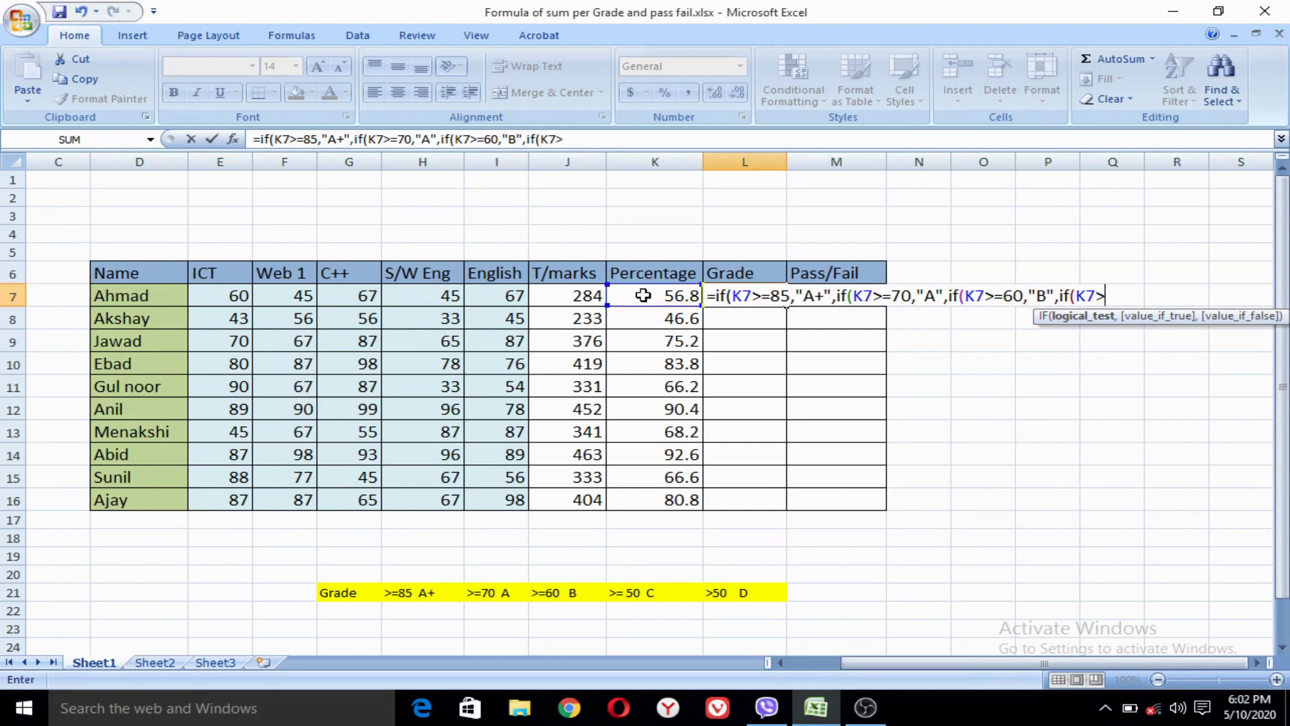
pyautogui.write('=')
pyautogui.write('50,"C",')
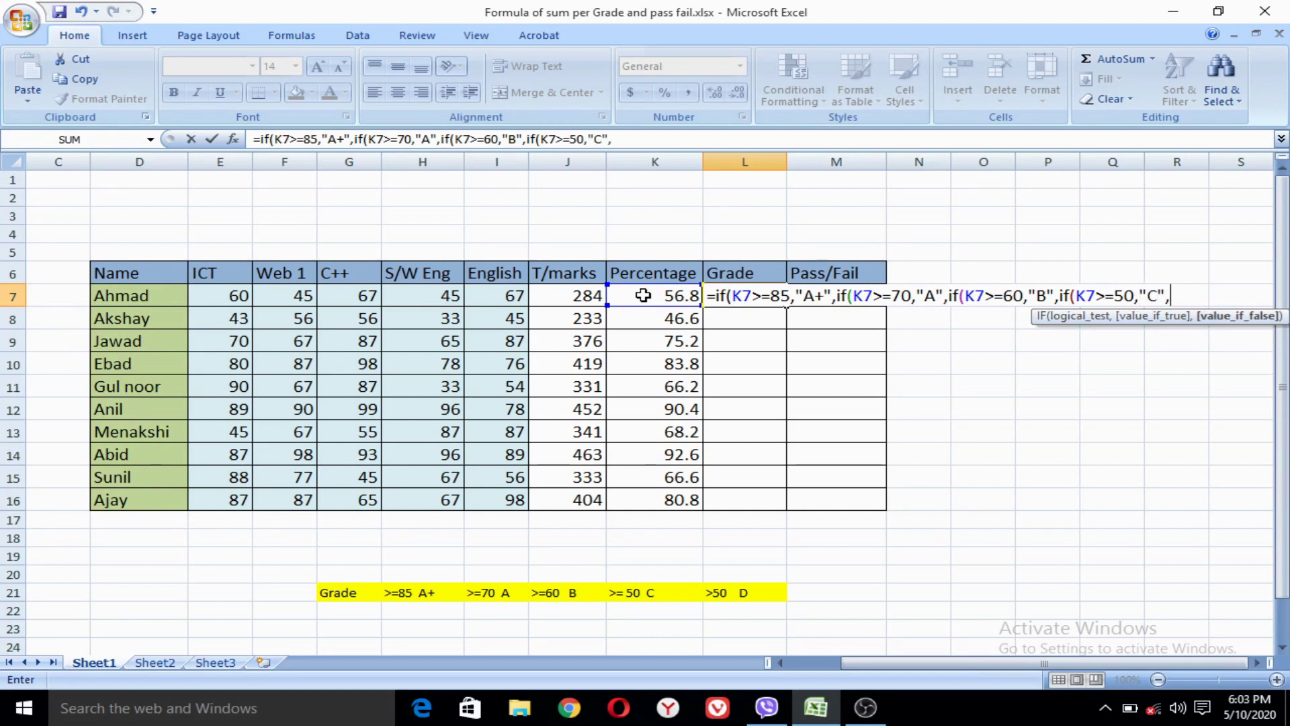
pyautogui.write('if(')
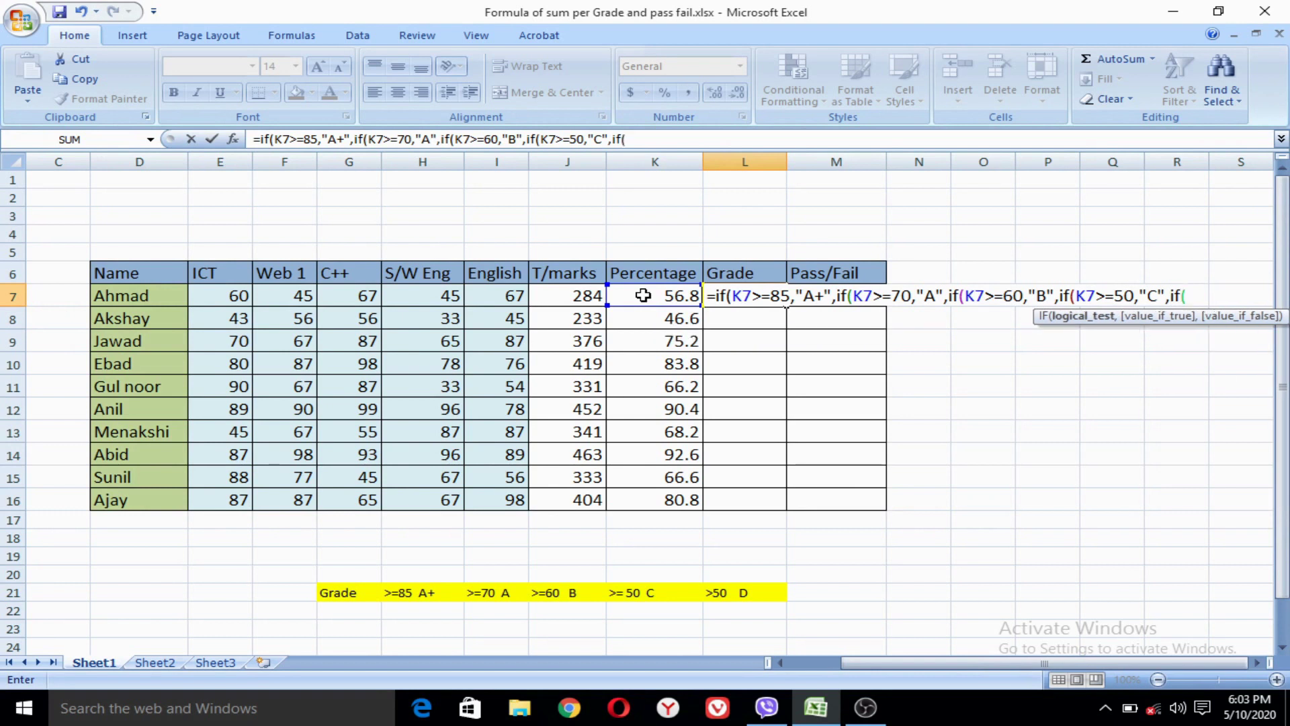
pyautogui.click(643, 296)
pyautogui.write('>')
pyautogui.press('BackSpace')
pyautogui.write('<')
pyautogui.write('50')
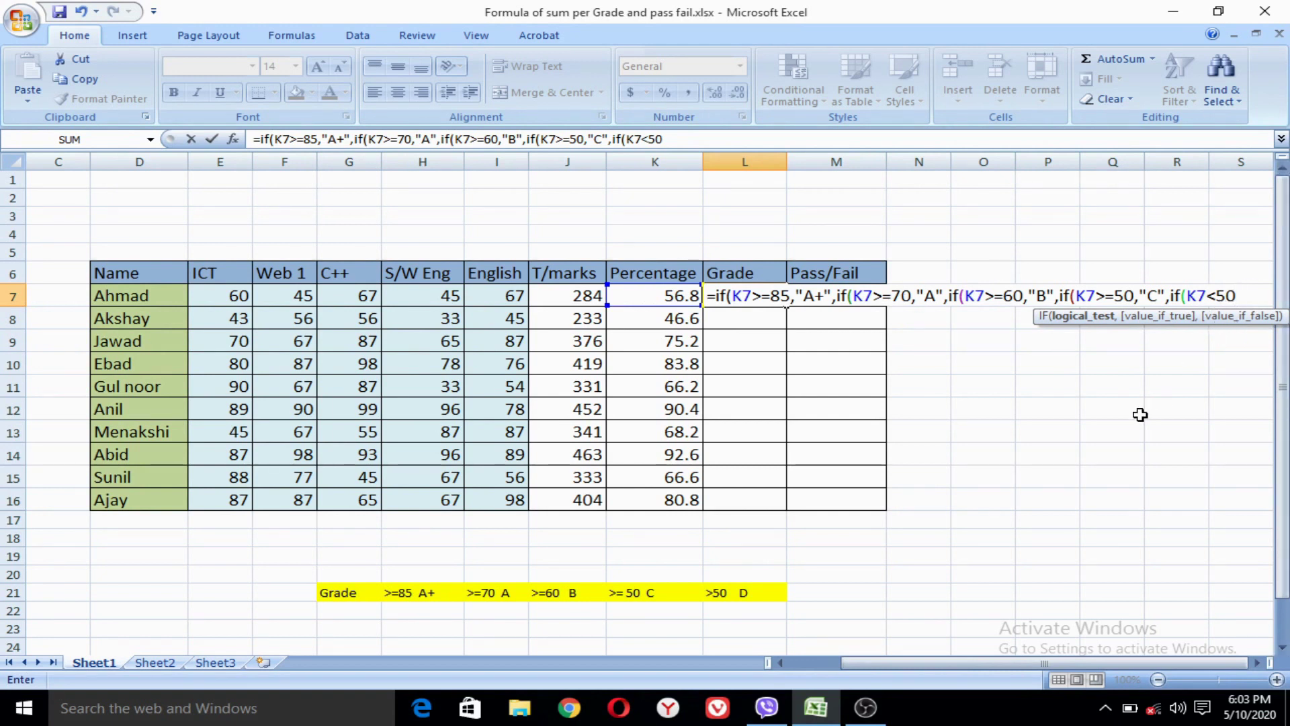
pyautogui.write(',:')
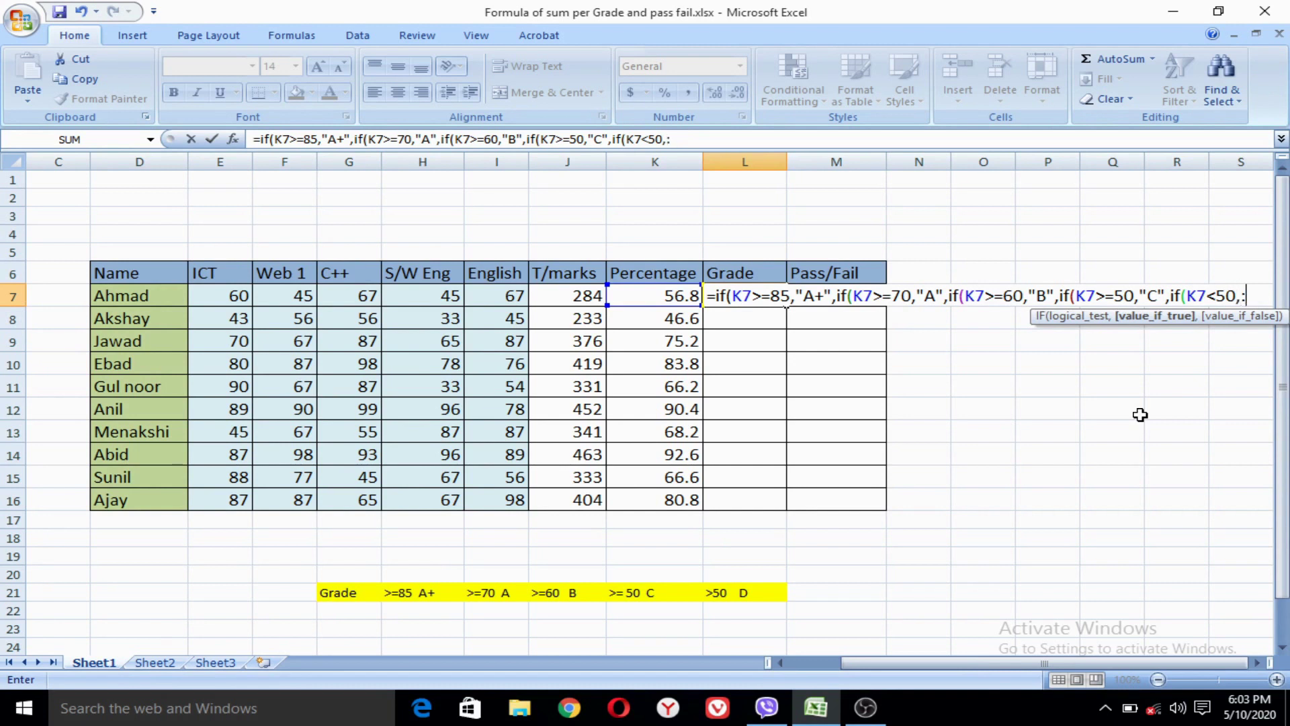
pyautogui.press('BackSpace')
pyautogui.write('"D"')
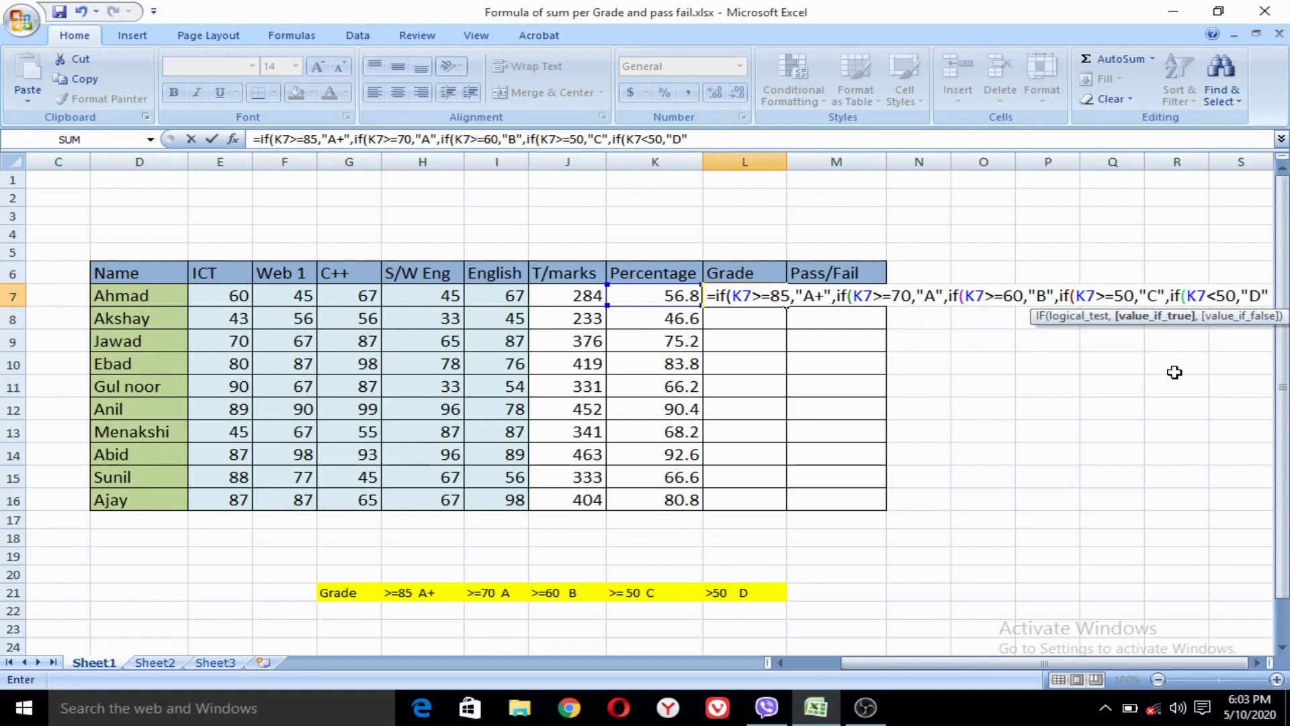
pyautogui.write(')')
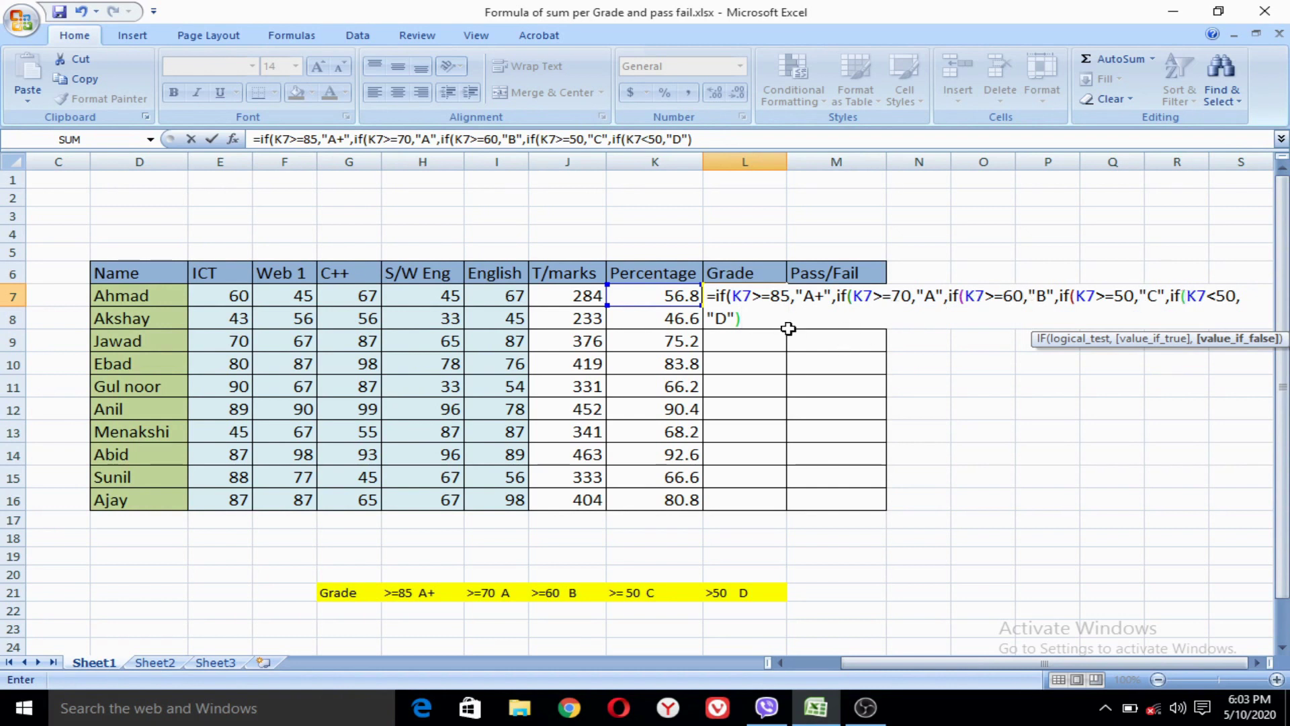
pyautogui.write('))')
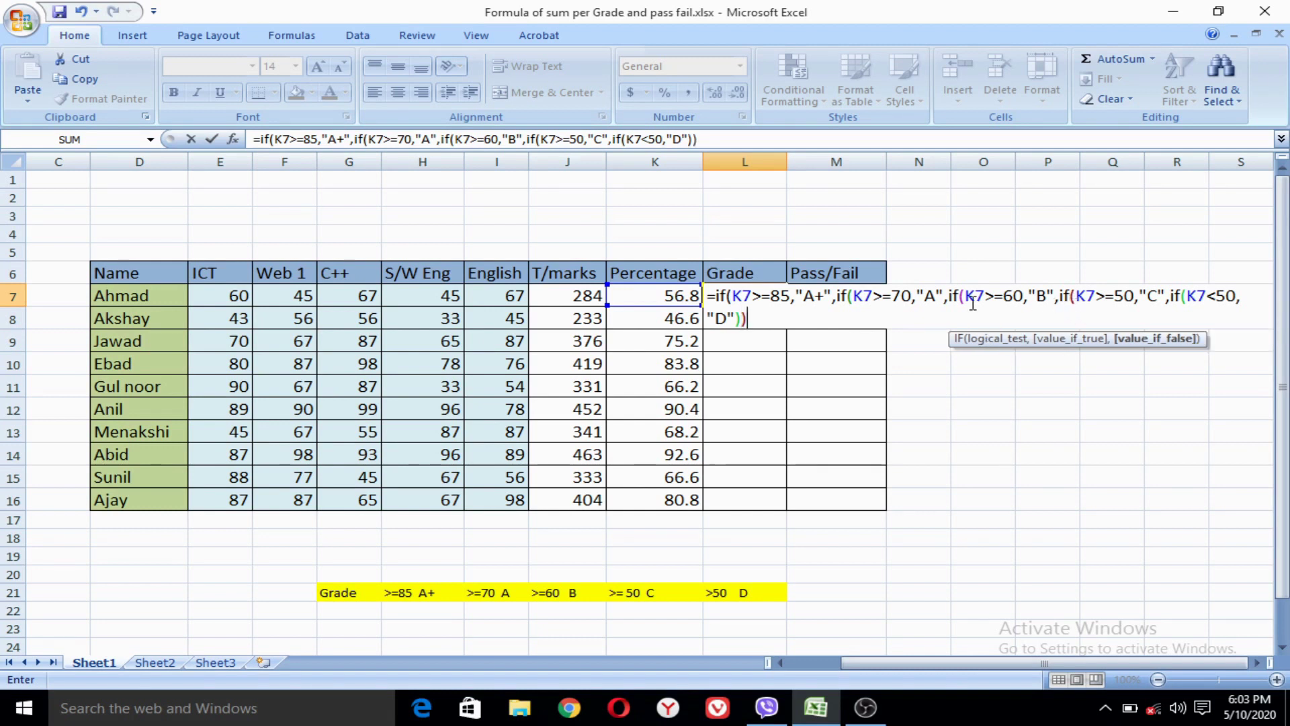
pyautogui.write(')')
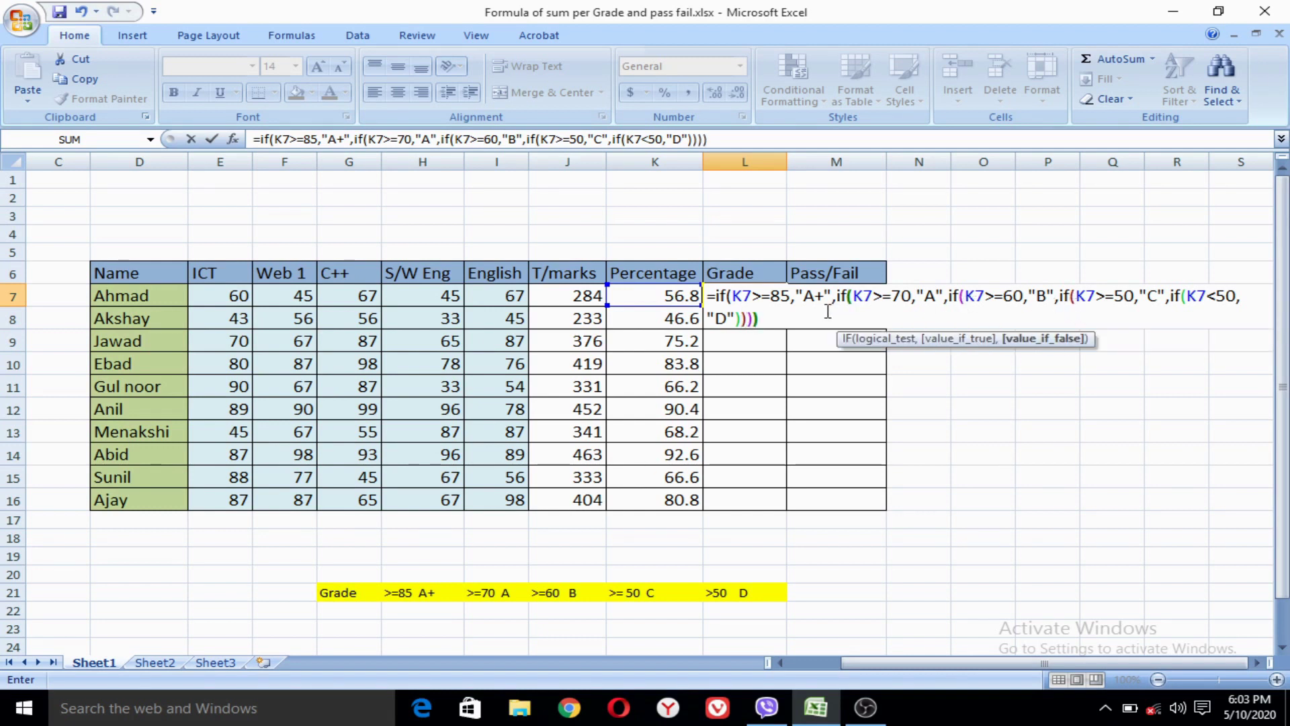
pyautogui.write('))')
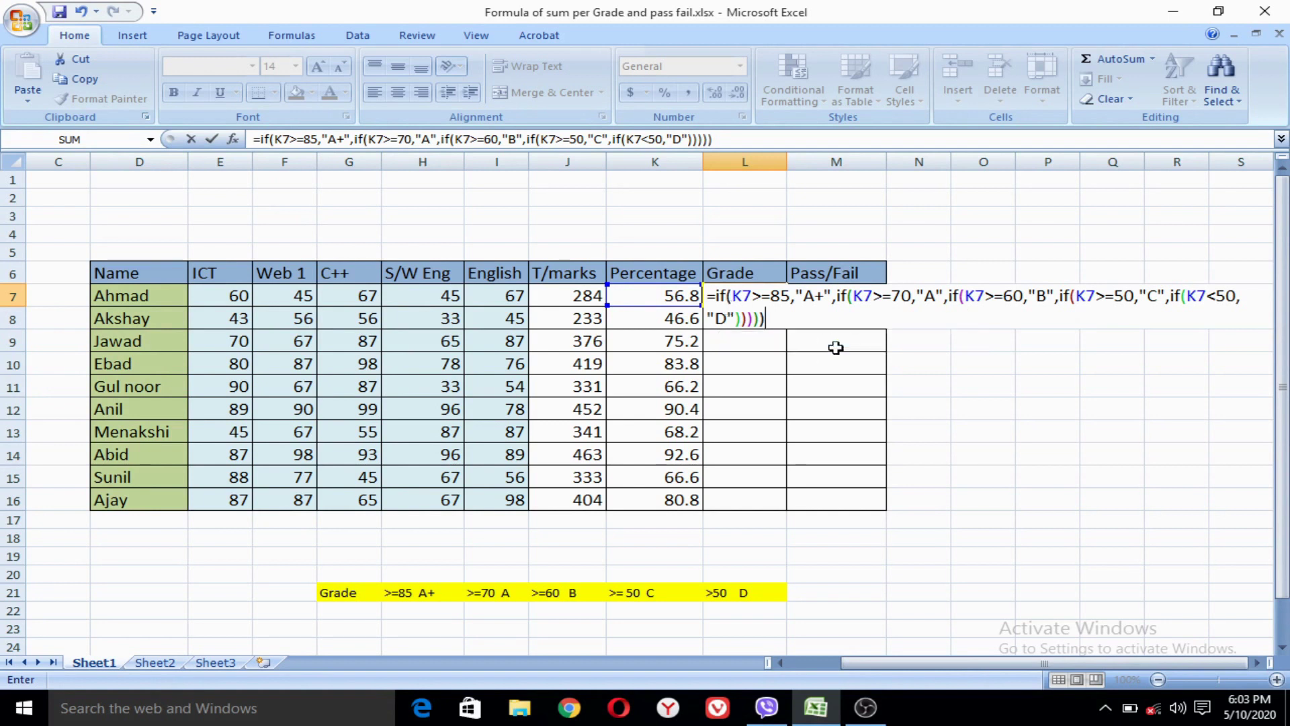
pyautogui.press('Return')
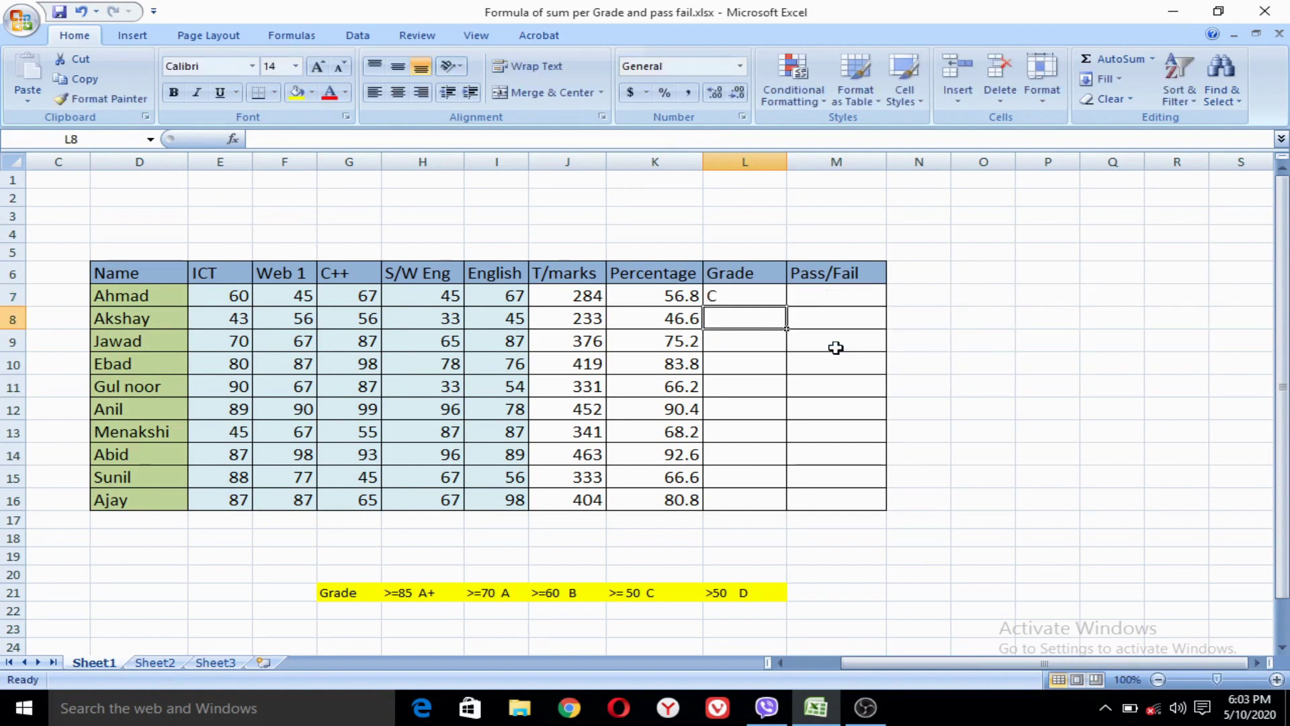
# - Fill the L7 grade formula down to L16, from C for Ahmad to A for the last student
pyautogui.press('Up')
pyautogui.press('Down')
pyautogui.press('Up')
pyautogui.moveTo(787, 307); pyautogui.dragTo(785, 505)
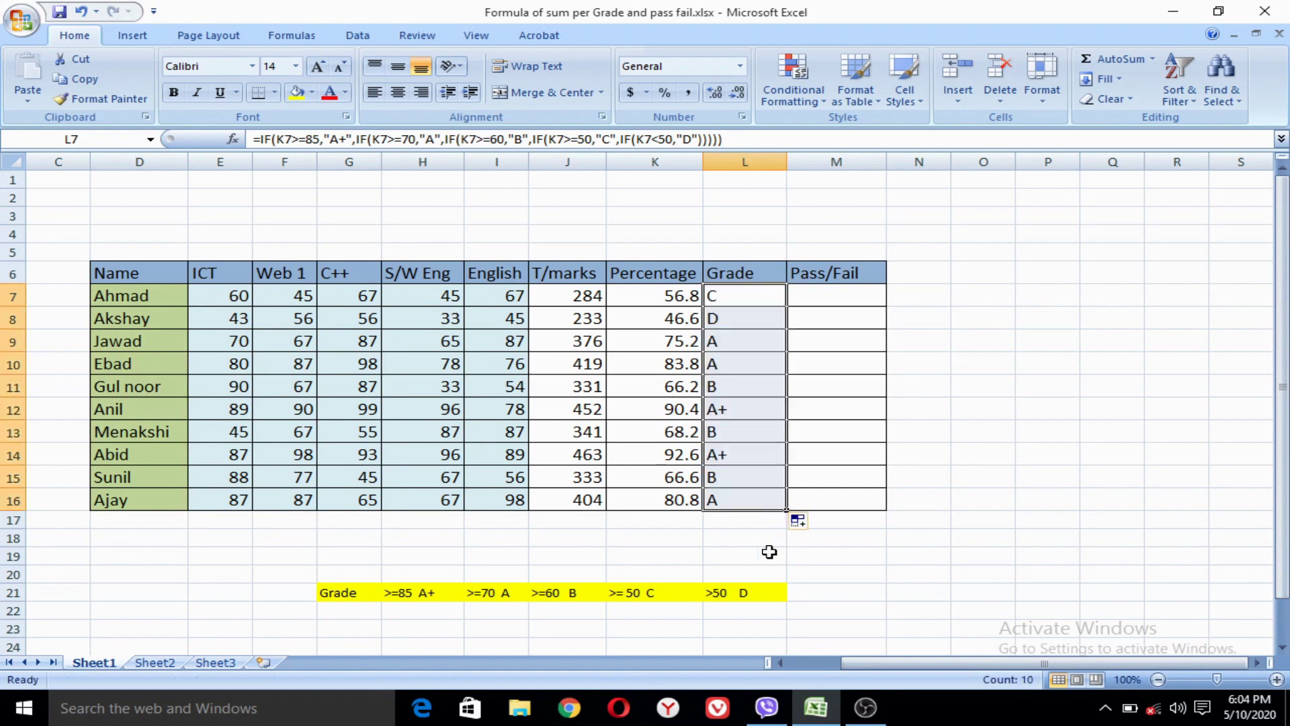
pyautogui.click(731, 554)
pyautogui.moveTo(743, 297); pyautogui.dragTo(719, 496)
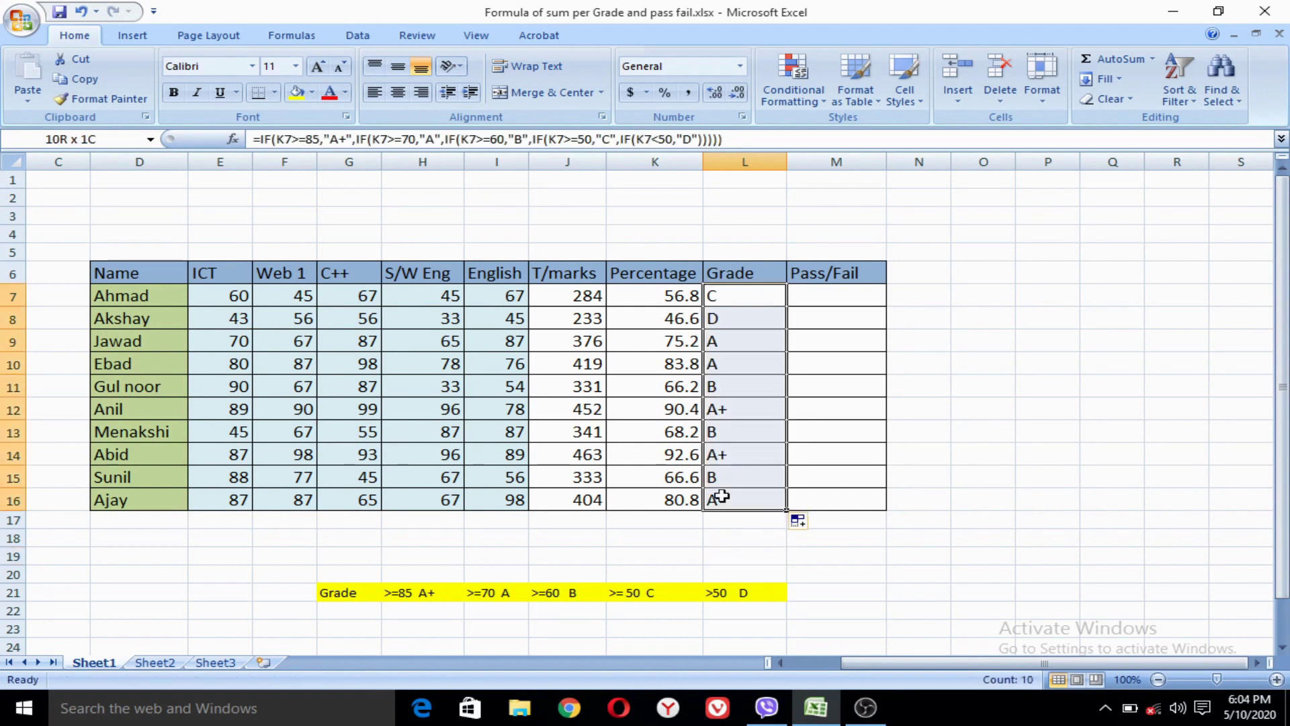
pyautogui.click(696, 555)
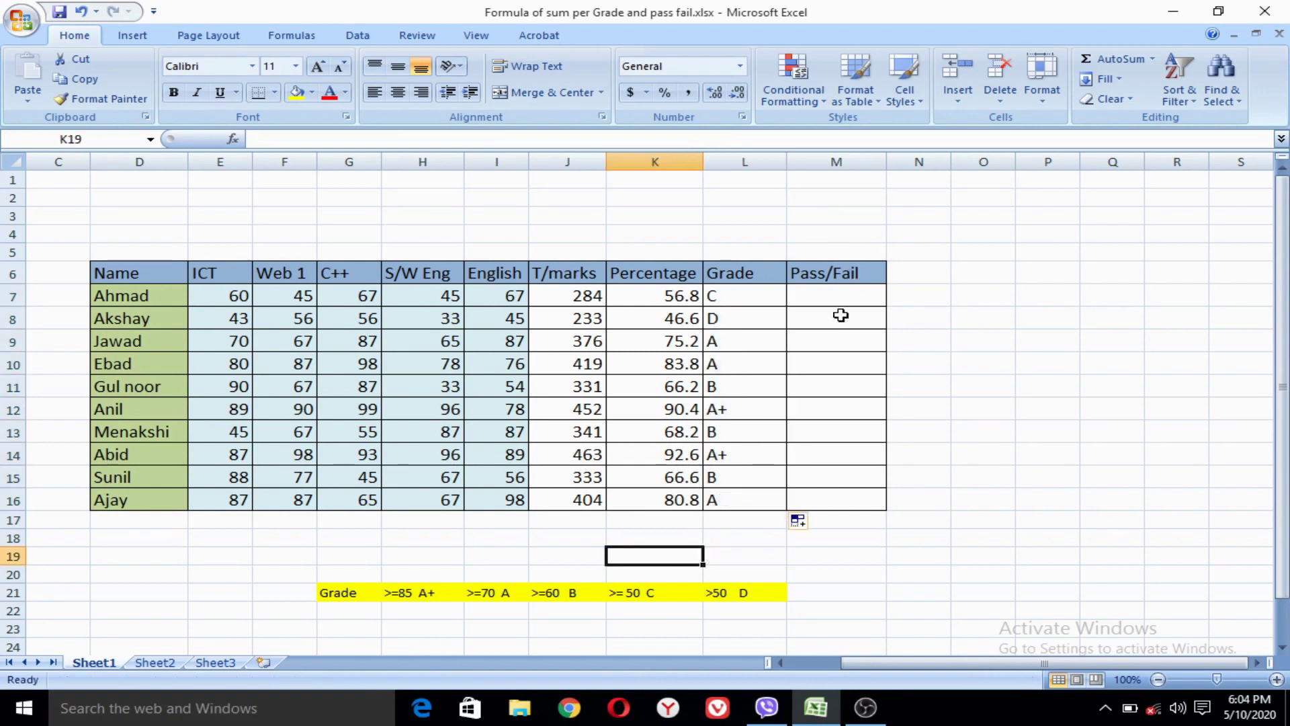
pyautogui.hotkey('alt', 'a')
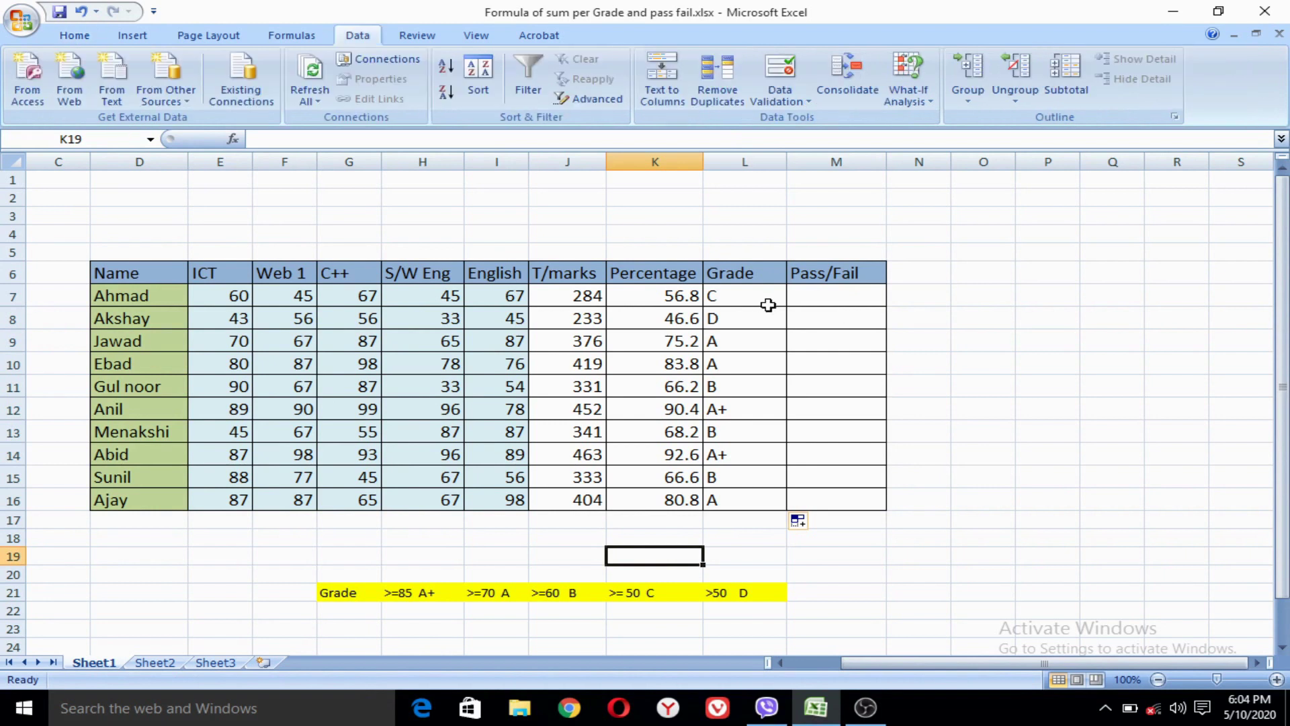
pyautogui.click(835, 294)
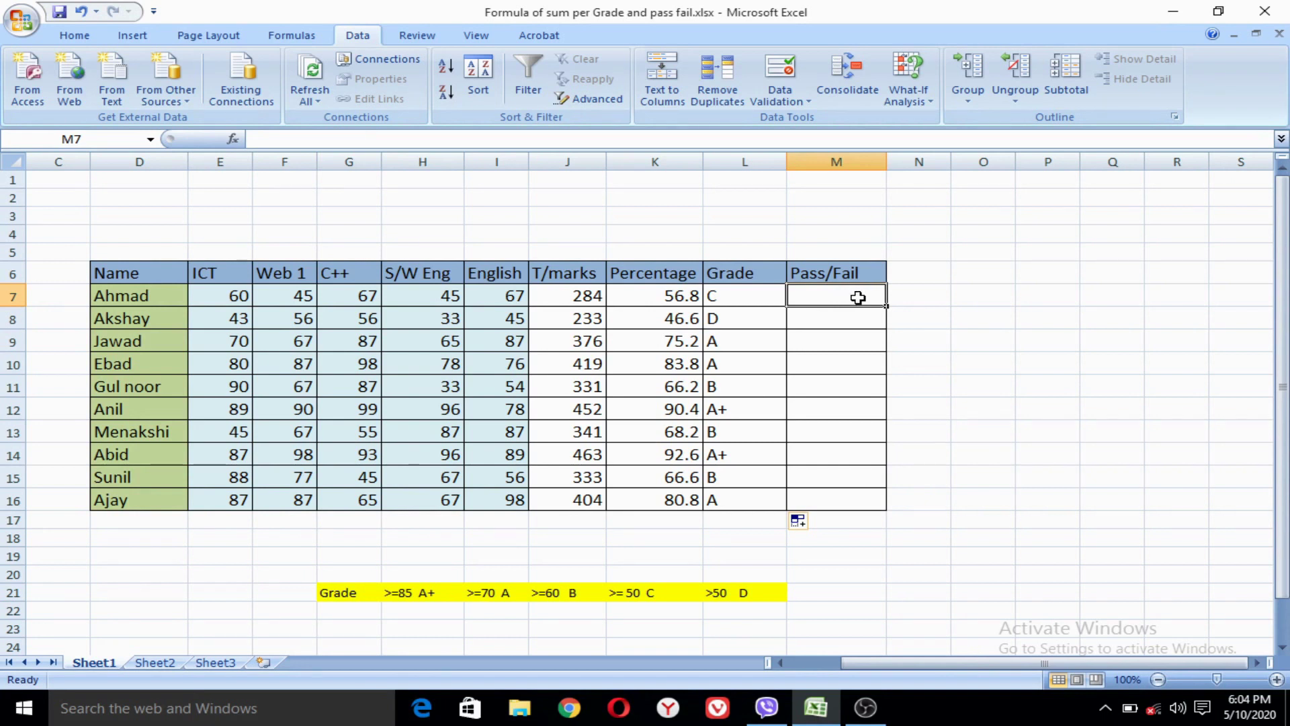
# - Enter =IF(K7>=60,"Pass",IF(K7<60,"Fail")) in M7, which shows Fail
pyautogui.doubleClick(857, 296)
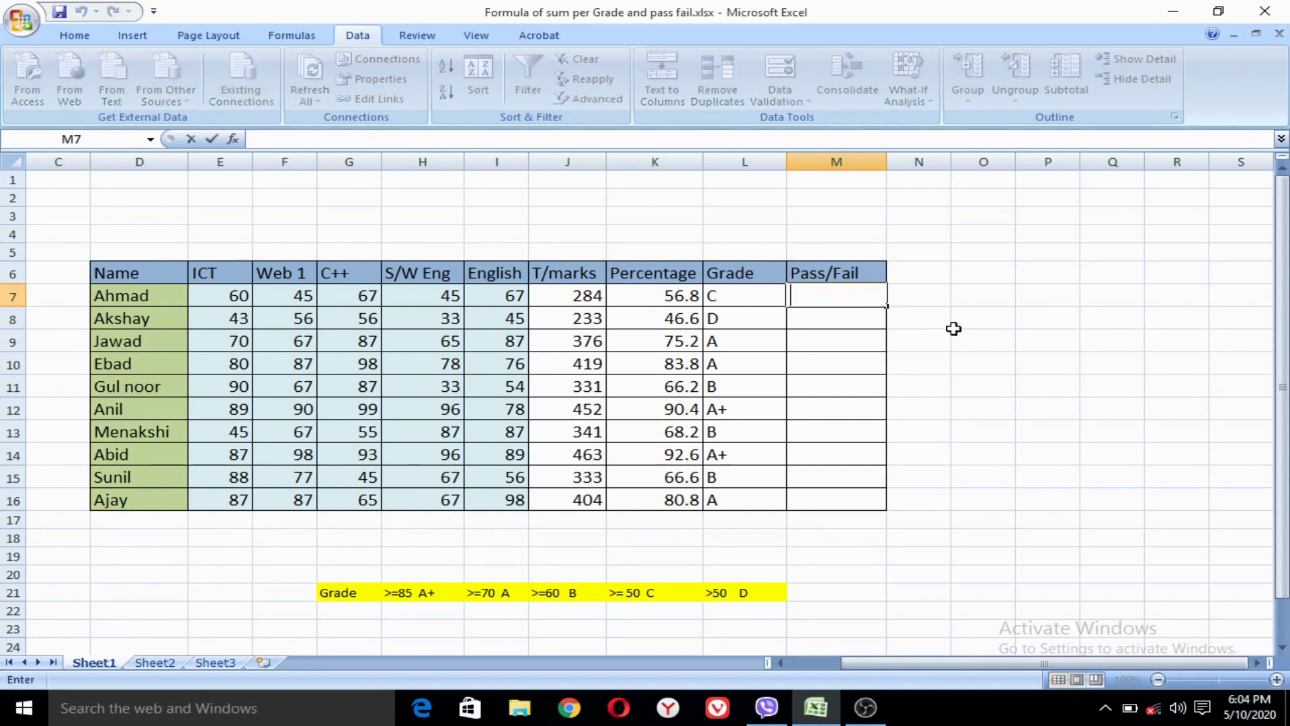
pyautogui.write('=if(')
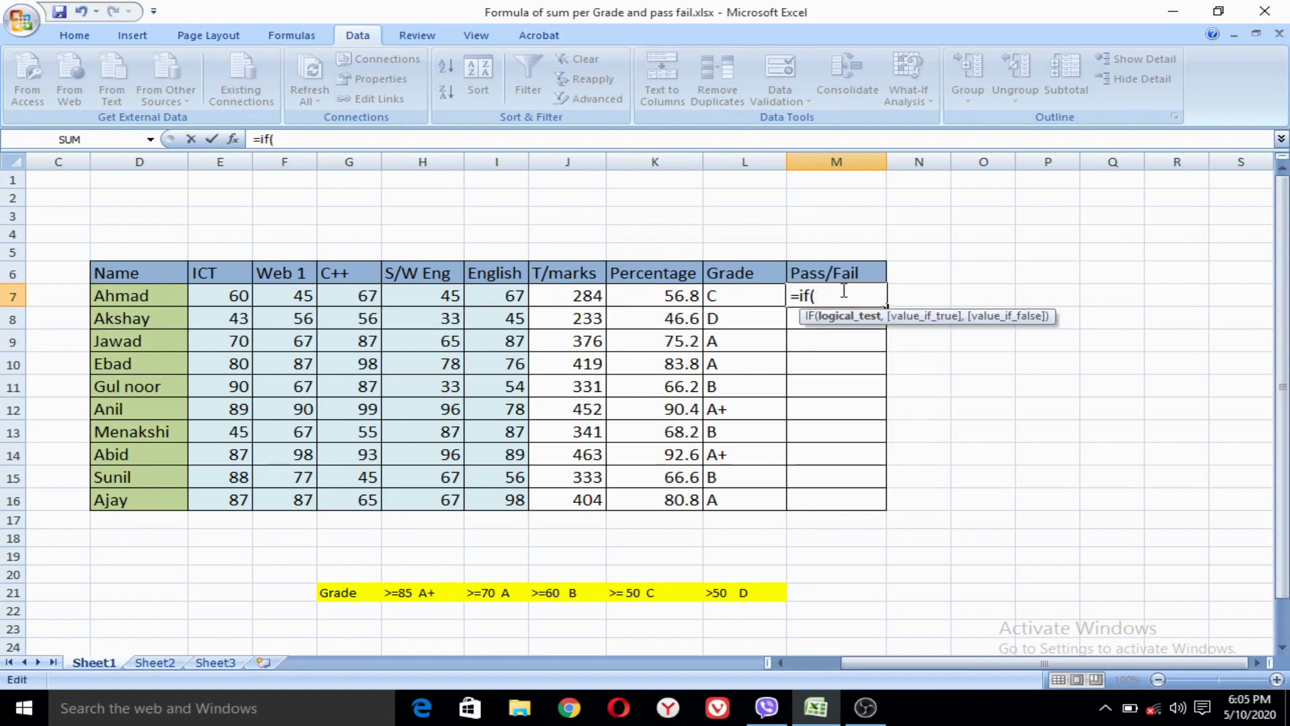
pyautogui.click(653, 300)
pyautogui.write('>=')
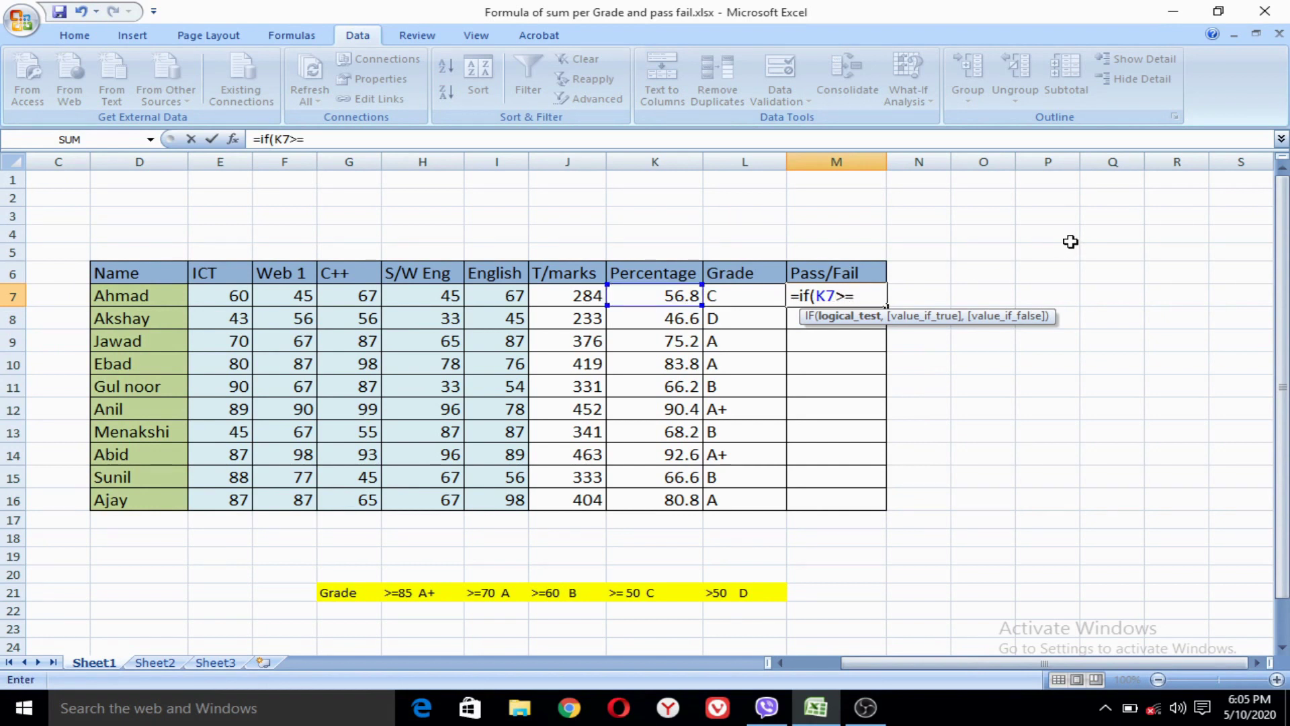
pyautogui.write('60,"')
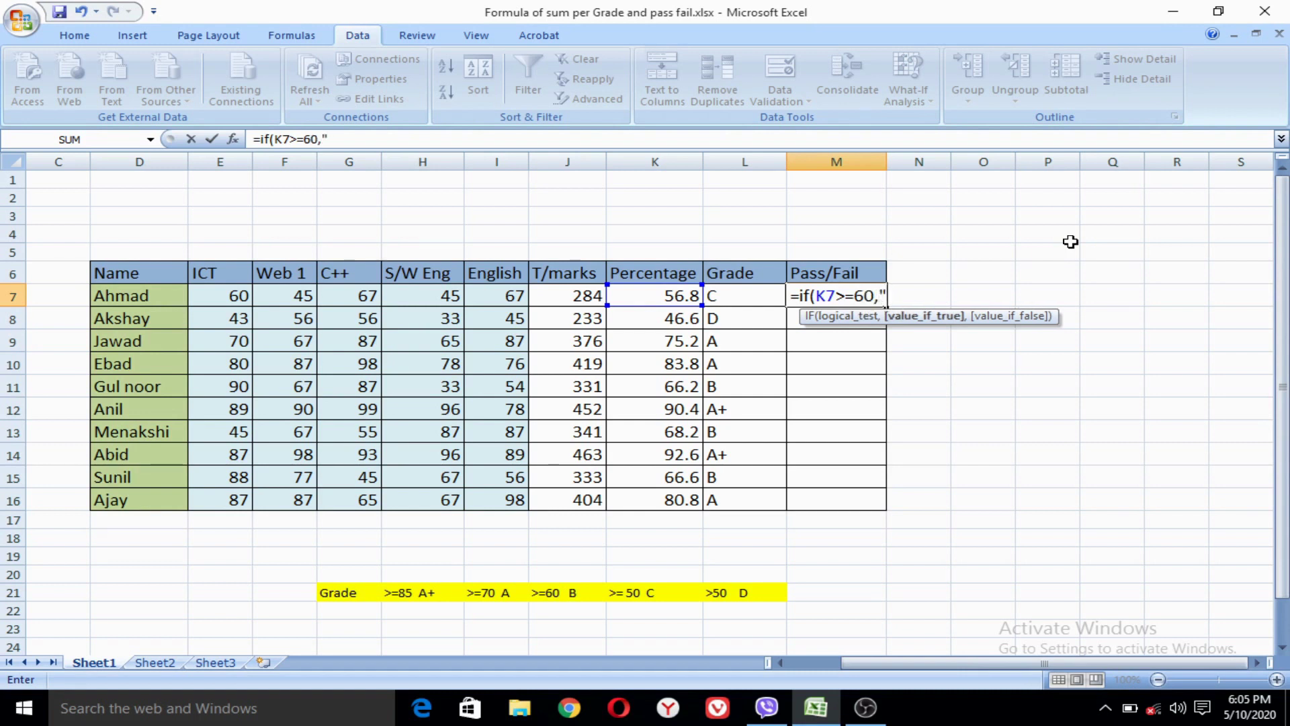
pyautogui.write('Pass"')
pyautogui.write(',')
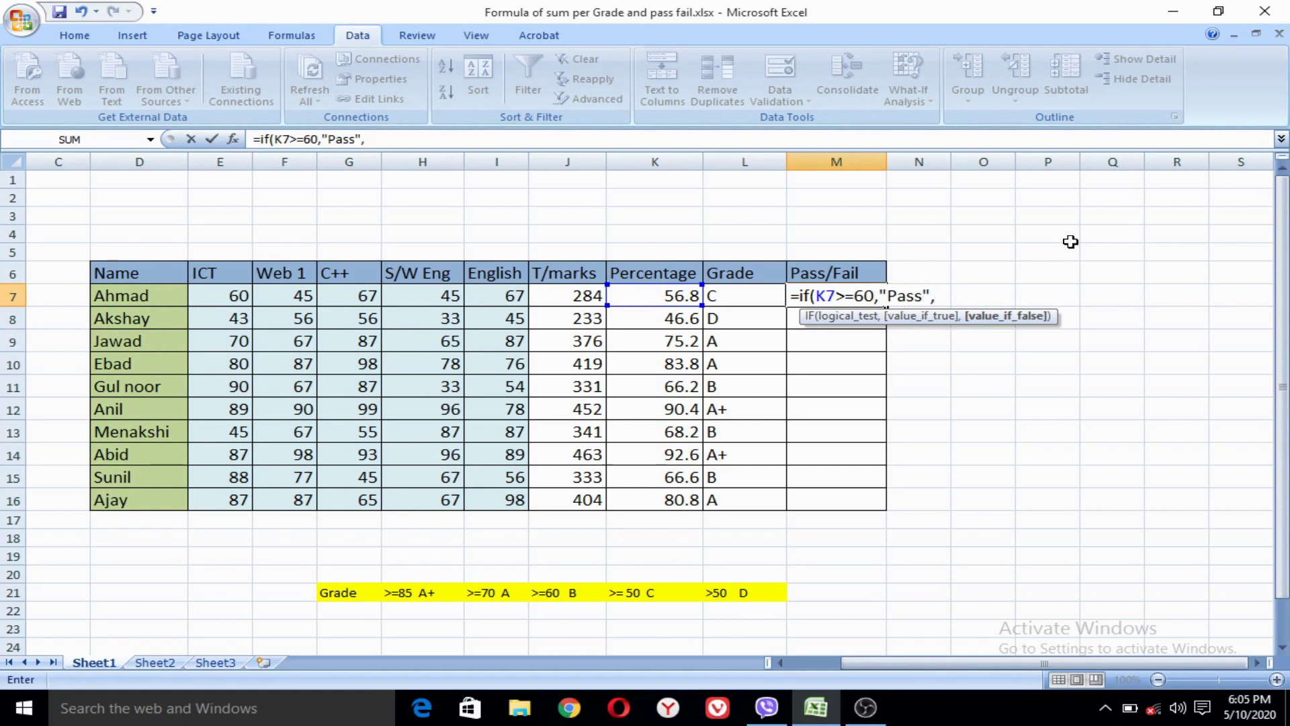
pyautogui.write('if(')
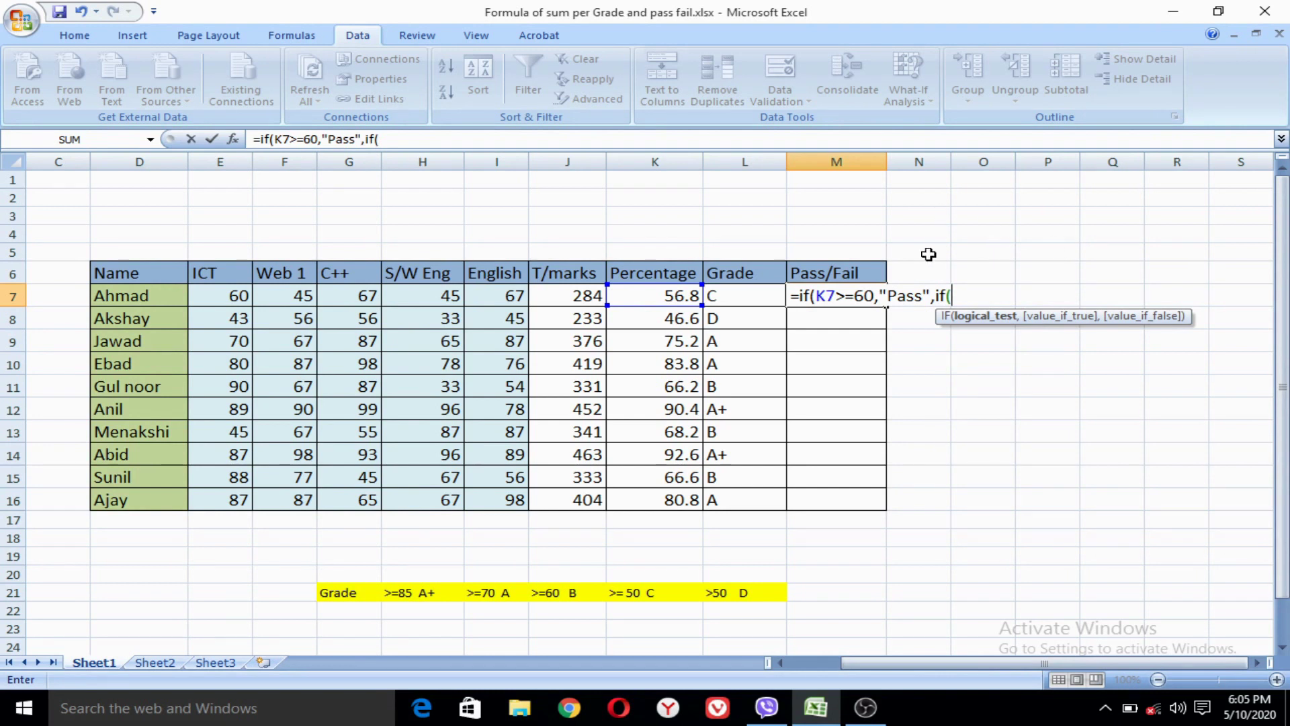
pyautogui.click(658, 296)
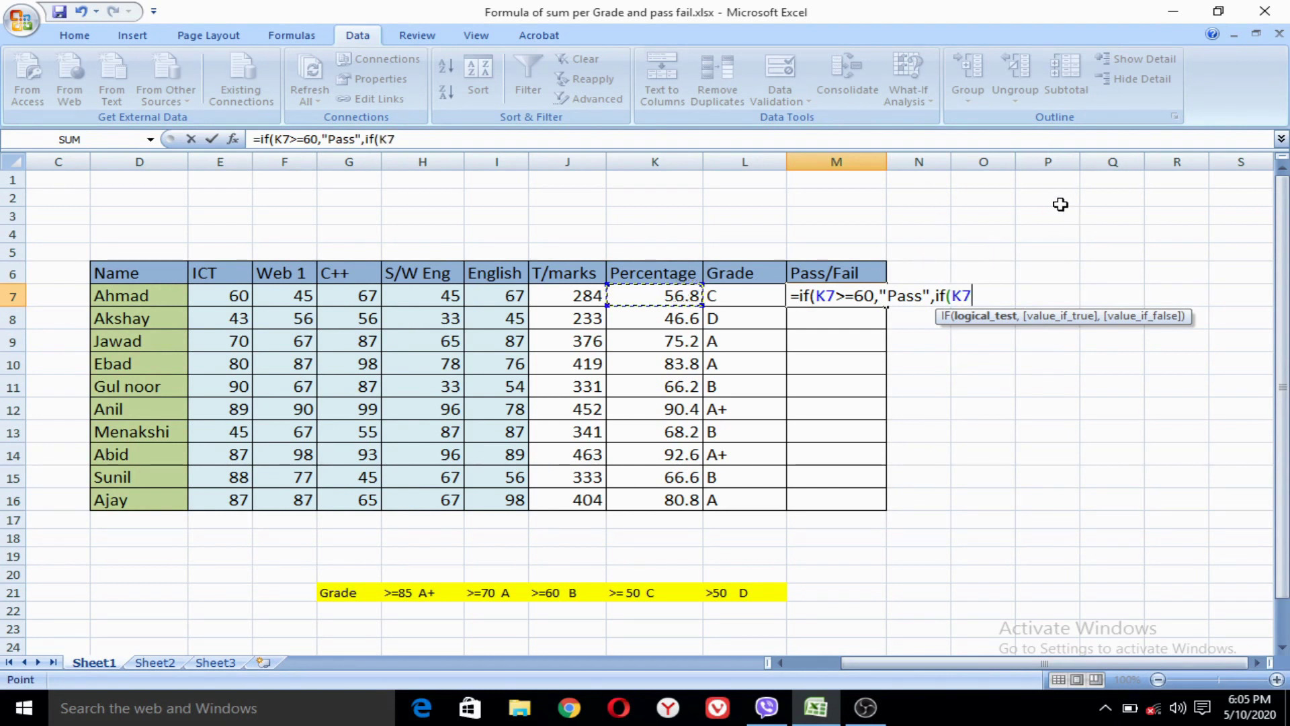
pyautogui.write('<')
pyautogui.write('60')
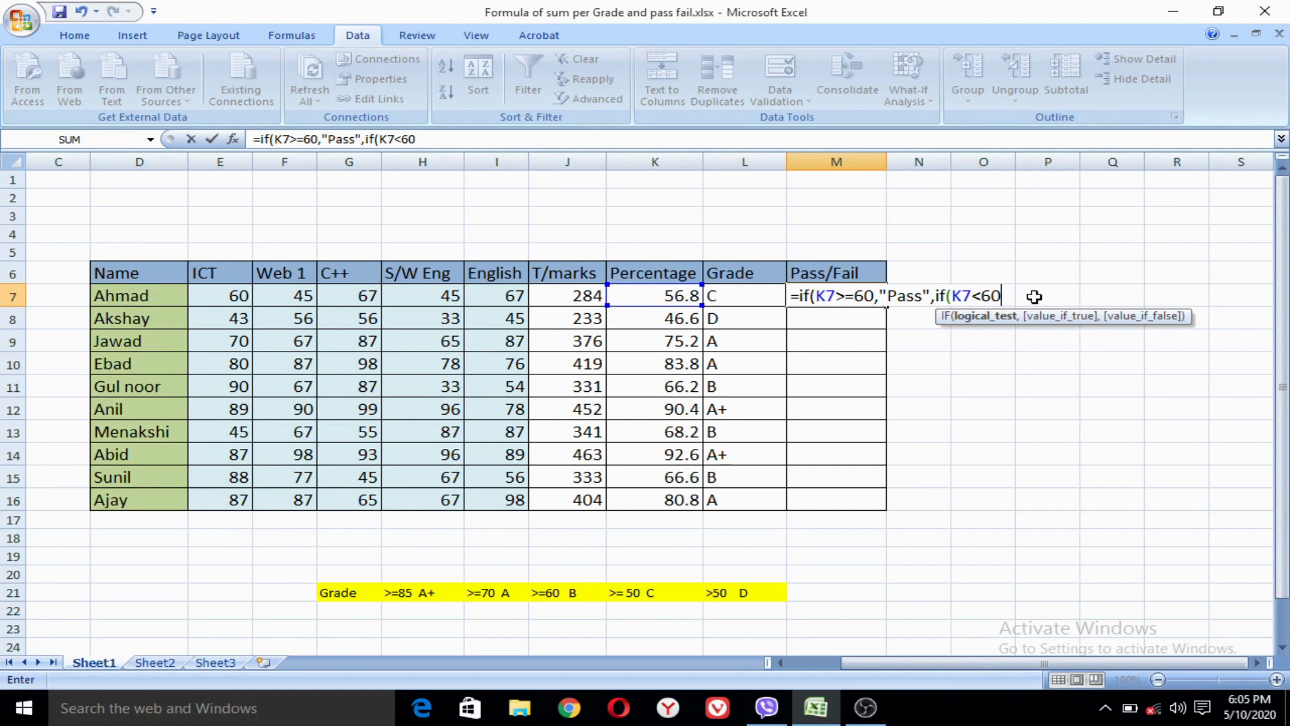
pyautogui.write(',"Fail"')
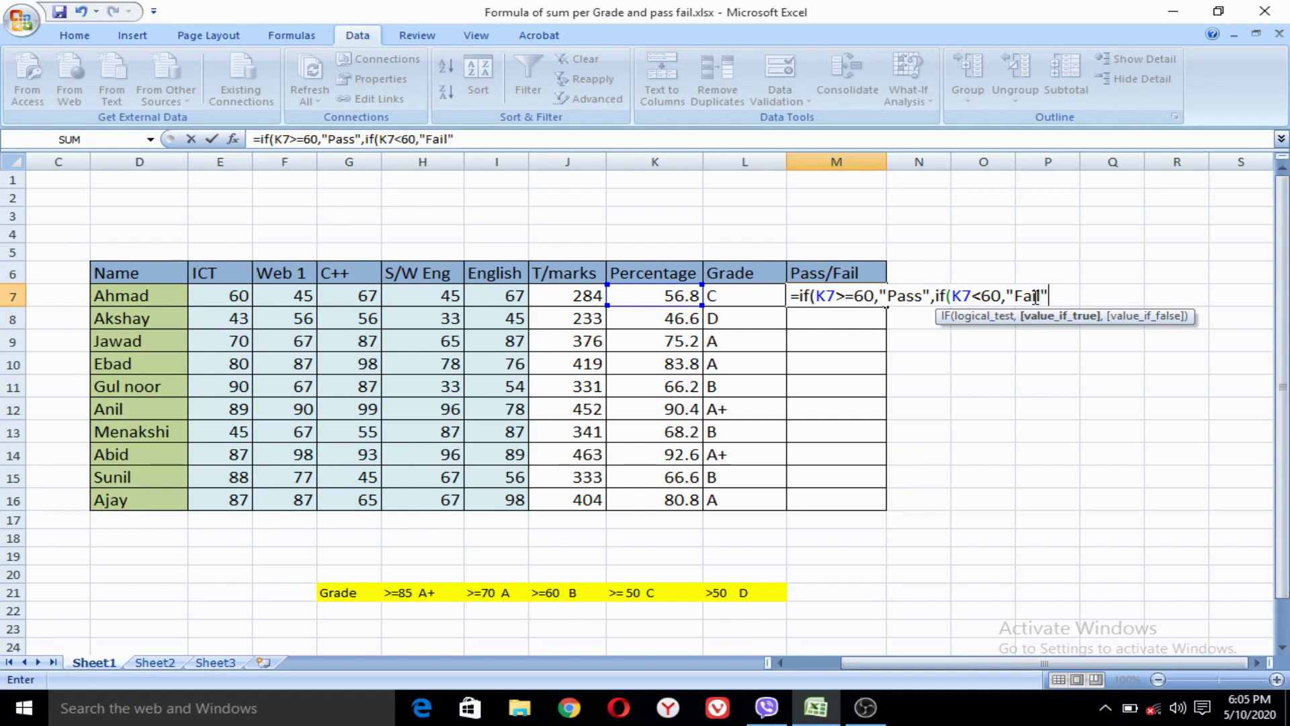
pyautogui.write('))')
pyautogui.press('Return')
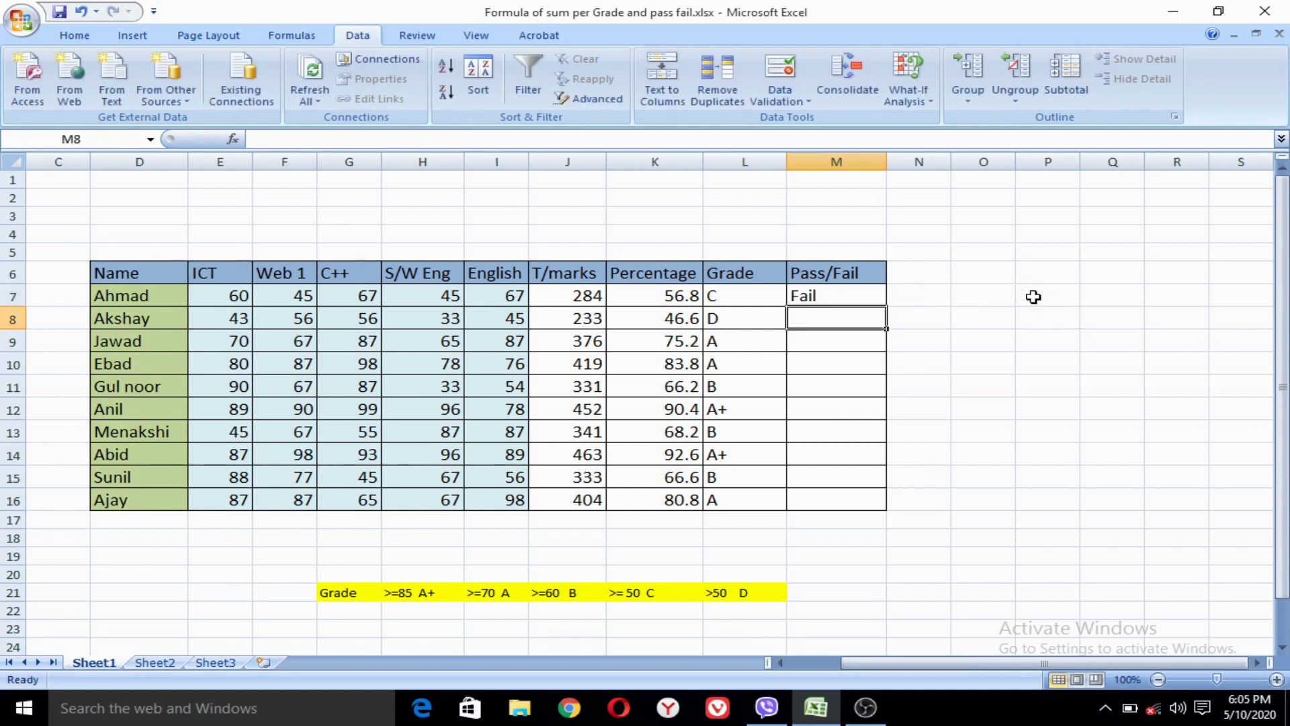
pyautogui.press('Up')
pyautogui.press('Down')
# - Copy the M7 Pass/Fail formula down to M16 for all ten students
pyautogui.press('Up')
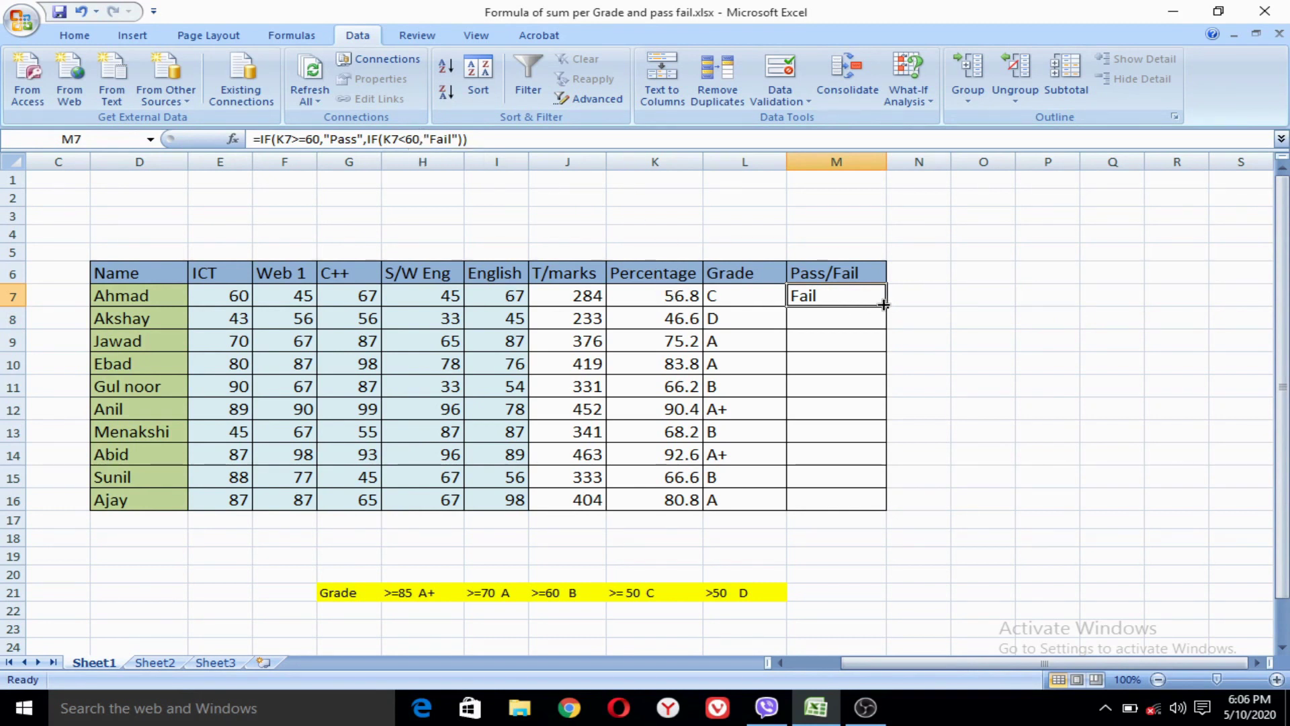
pyautogui.moveTo(885, 308); pyautogui.dragTo(870, 498)
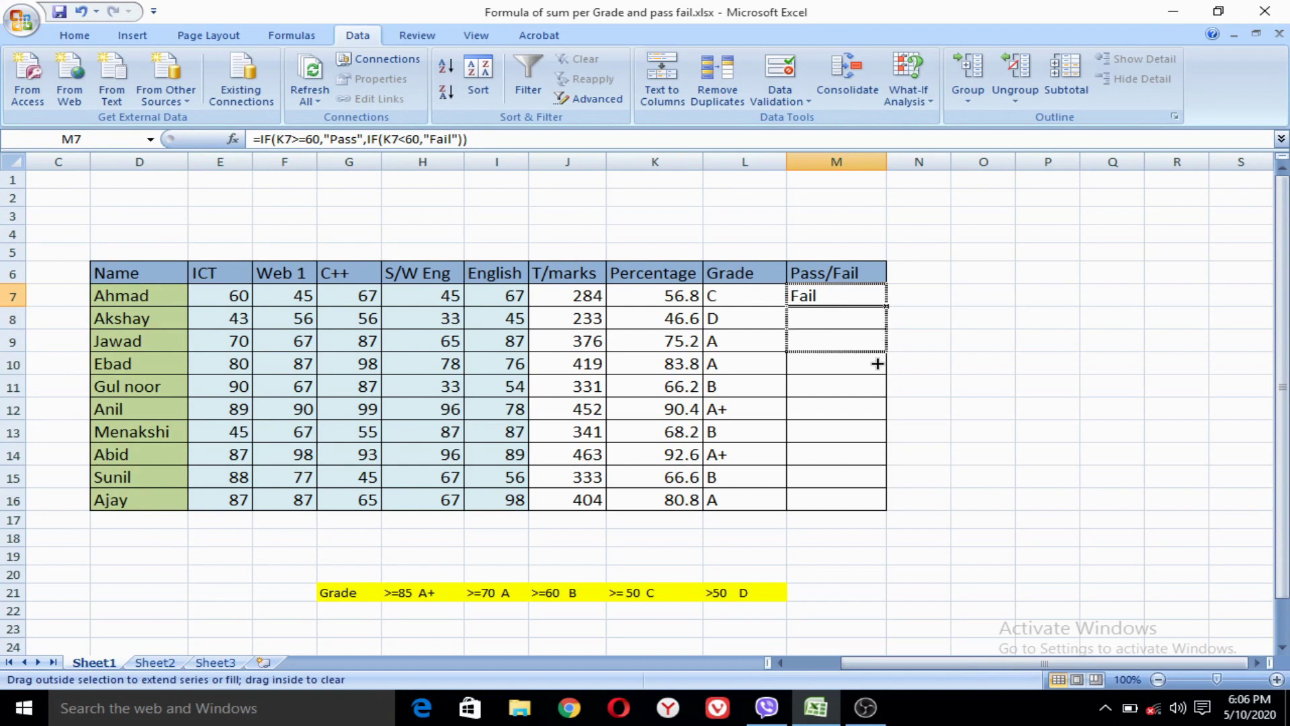
pyautogui.click(843, 552)
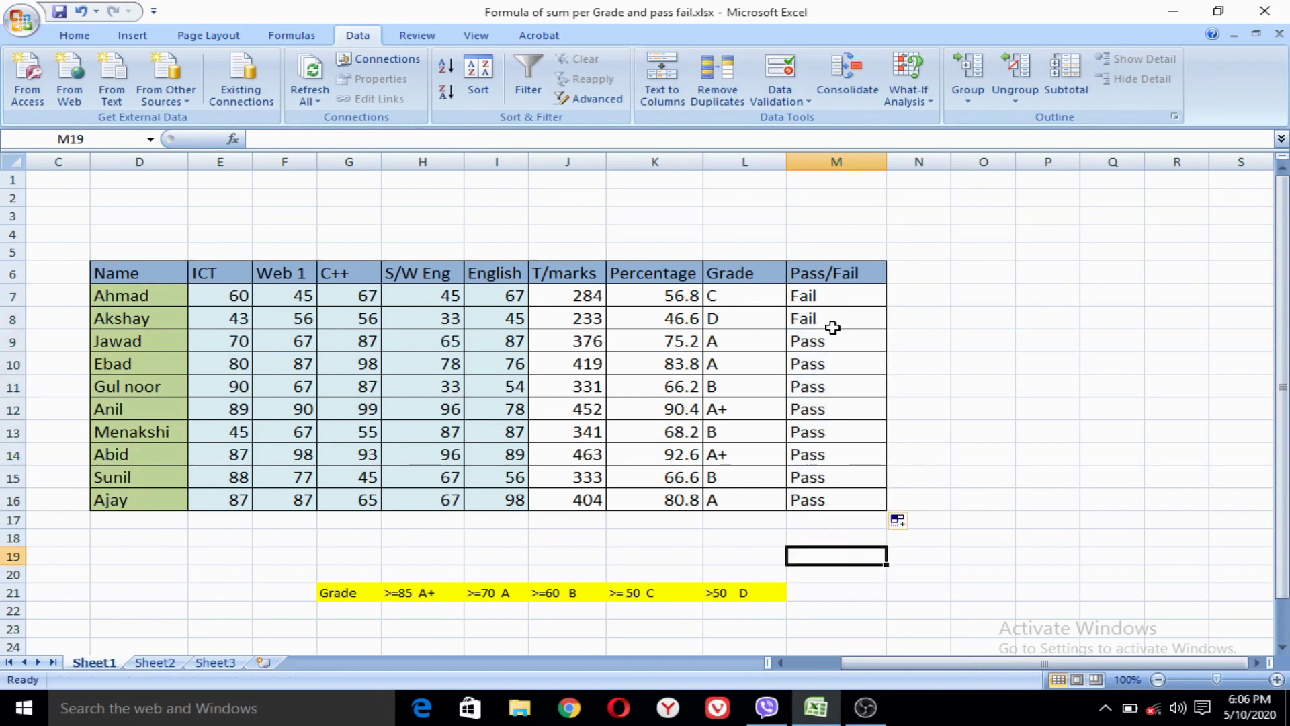